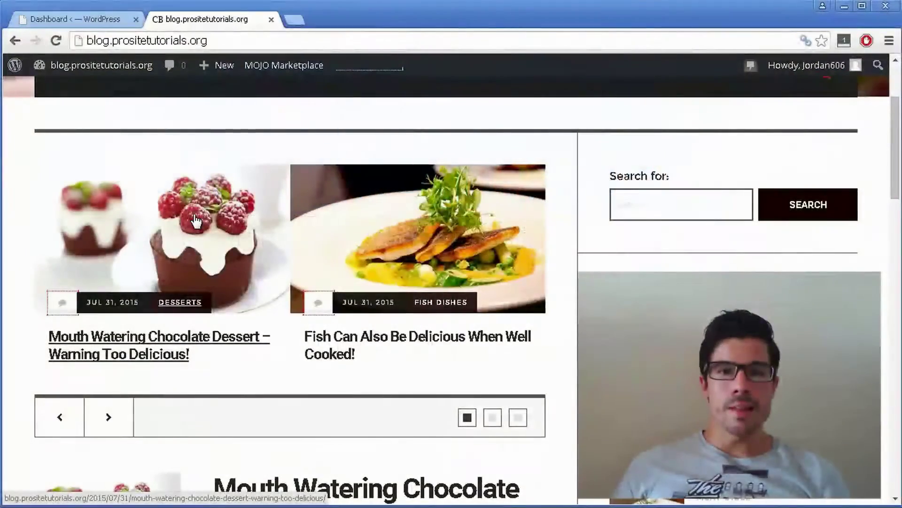
{"action": "scroll", "coordinate": [197, 220], "scroll_direction": "down", "scroll_amount": 3}
{"action": "scroll", "coordinate": [208, 210], "scroll_direction": "down", "scroll_amount": 2}
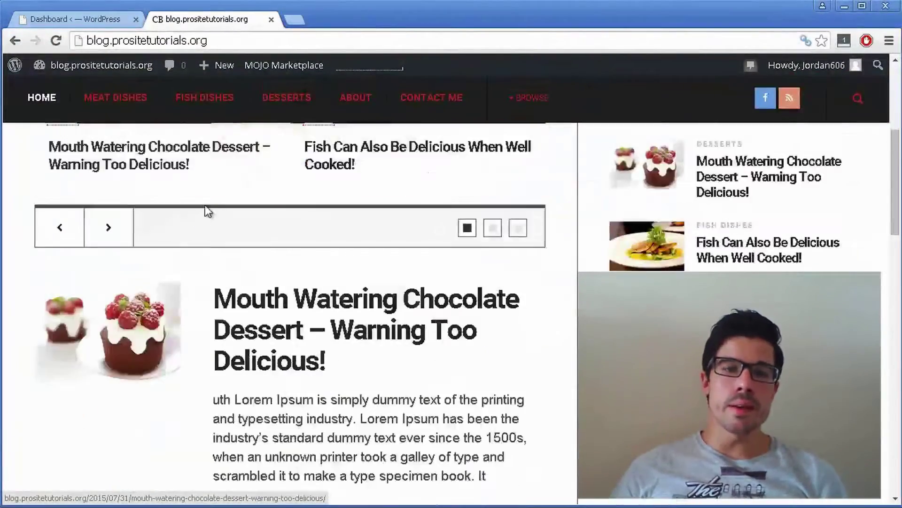
{"action": "scroll", "coordinate": [215, 205], "scroll_direction": "down", "scroll_amount": 3}
{"action": "scroll", "coordinate": [218, 201], "scroll_direction": "down", "scroll_amount": 2}
{"action": "scroll", "coordinate": [218, 201], "scroll_direction": "down", "scroll_amount": 3}
{"action": "scroll", "coordinate": [218, 200], "scroll_direction": "down", "scroll_amount": 4}
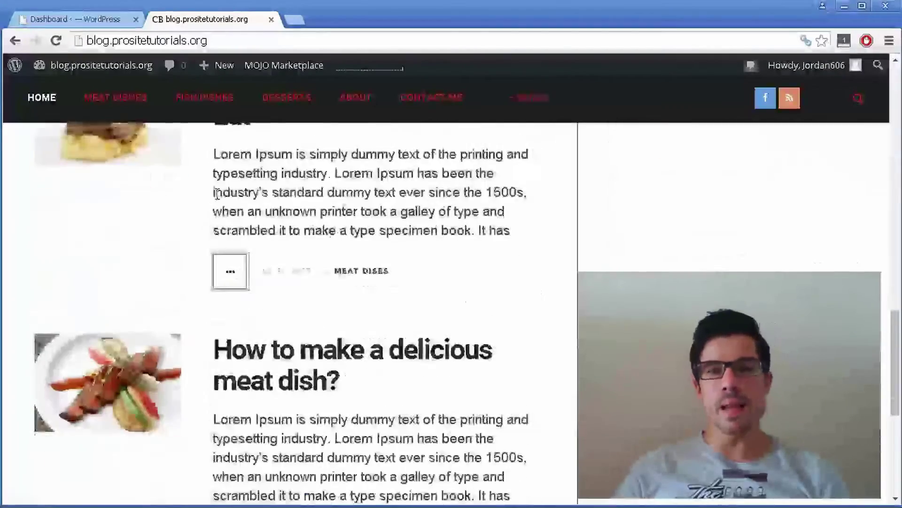
{"action": "scroll", "coordinate": [218, 200], "scroll_direction": "down", "scroll_amount": 3}
{"action": "scroll", "coordinate": [564, 303], "scroll_direction": "up", "scroll_amount": 2}
{"action": "scroll", "coordinate": [565, 299], "scroll_direction": "up", "scroll_amount": 5}
{"action": "scroll", "coordinate": [565, 300], "scroll_direction": "up", "scroll_amount": 4}
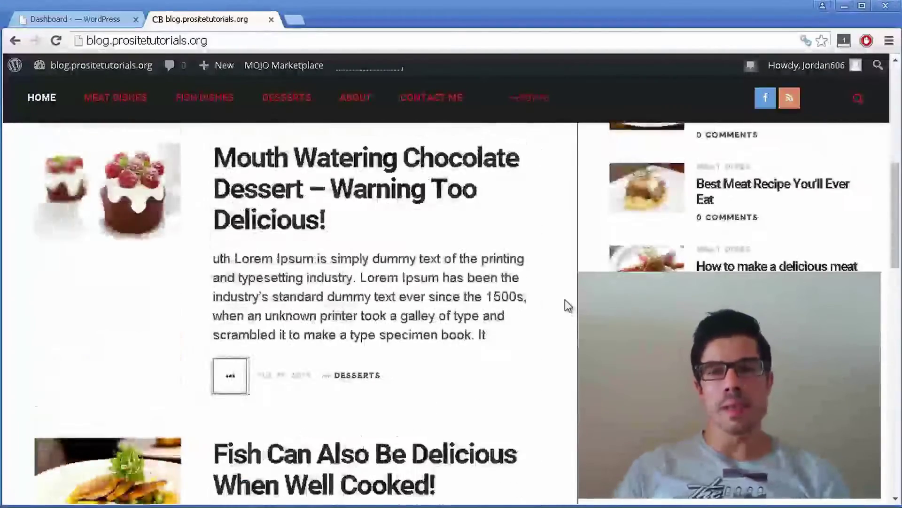
{"action": "scroll", "coordinate": [565, 300], "scroll_direction": "up", "scroll_amount": 4}
{"action": "scroll", "coordinate": [634, 176], "scroll_direction": "down", "scroll_amount": 3}
{"action": "scroll", "coordinate": [634, 176], "scroll_direction": "up", "scroll_amount": 3}
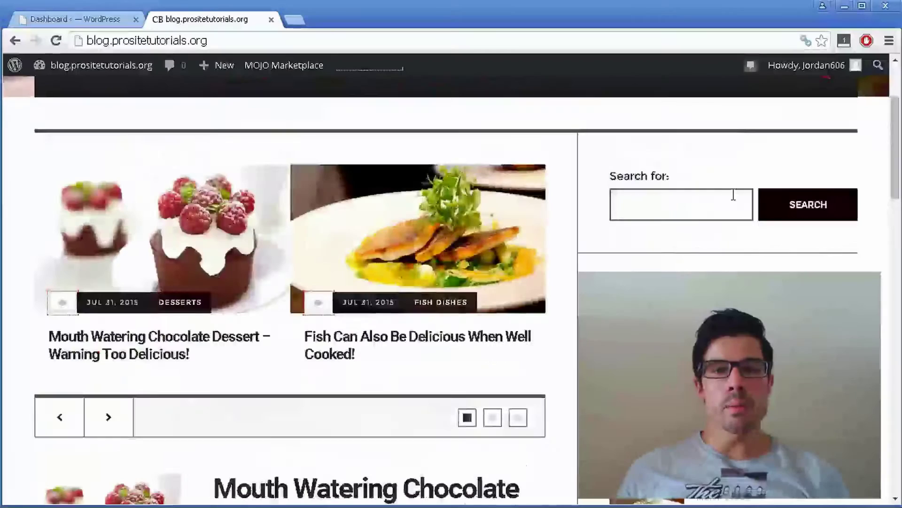
{"action": "scroll", "coordinate": [451, 282], "scroll_direction": "down", "scroll_amount": 2}
{"action": "scroll", "coordinate": [451, 283], "scroll_direction": "down", "scroll_amount": 1}
{"action": "scroll", "coordinate": [451, 282], "scroll_direction": "up", "scroll_amount": 1}
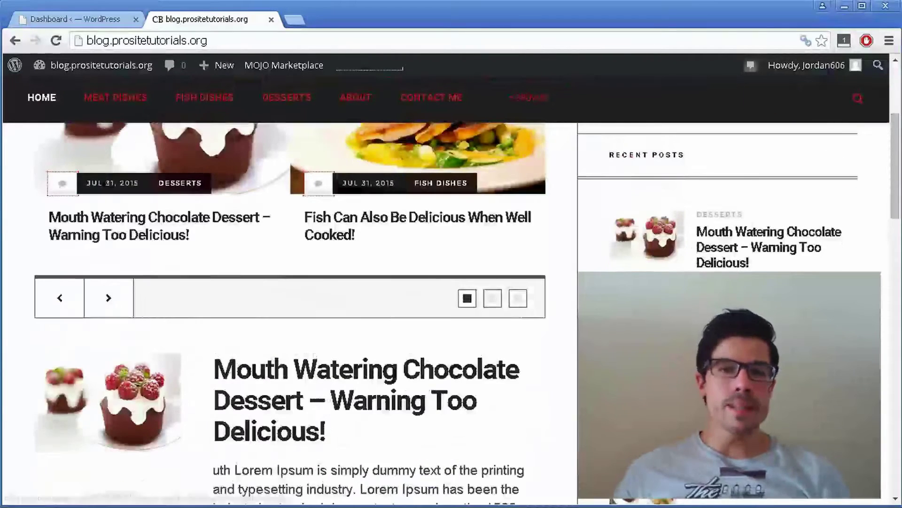
- Switch from the cooking blog homepage to its 'Dashboard — WordPress' admin tab
{"action": "left_click", "coordinate": [108, 17]}
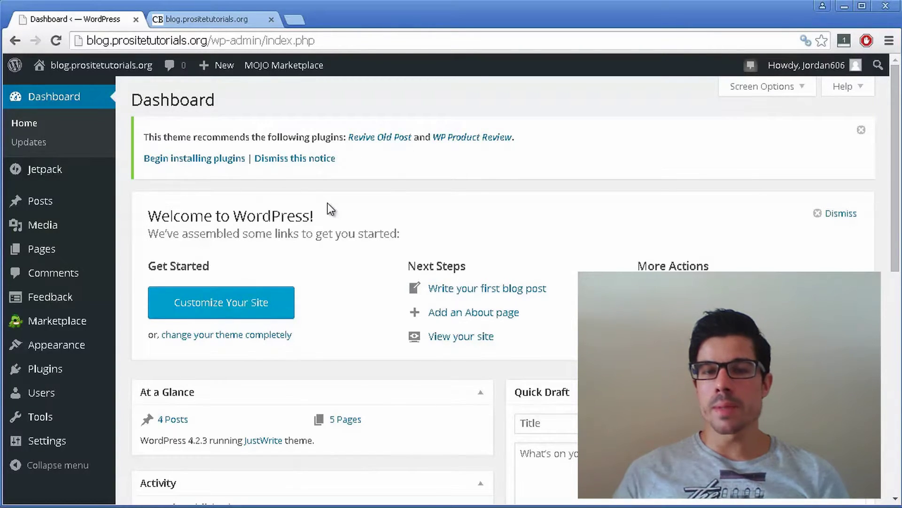
- Return to the blog.prositetutorials.org Cooking Blog homepage tab
{"action": "left_click", "coordinate": [234, 21]}
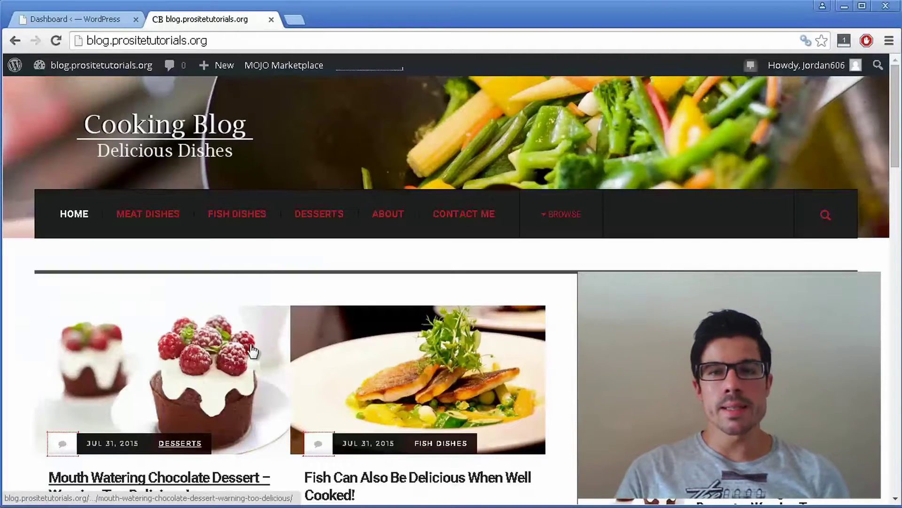
- Open the Meat Dishes category archive from the site navigation bar
{"action": "left_click", "coordinate": [145, 226]}
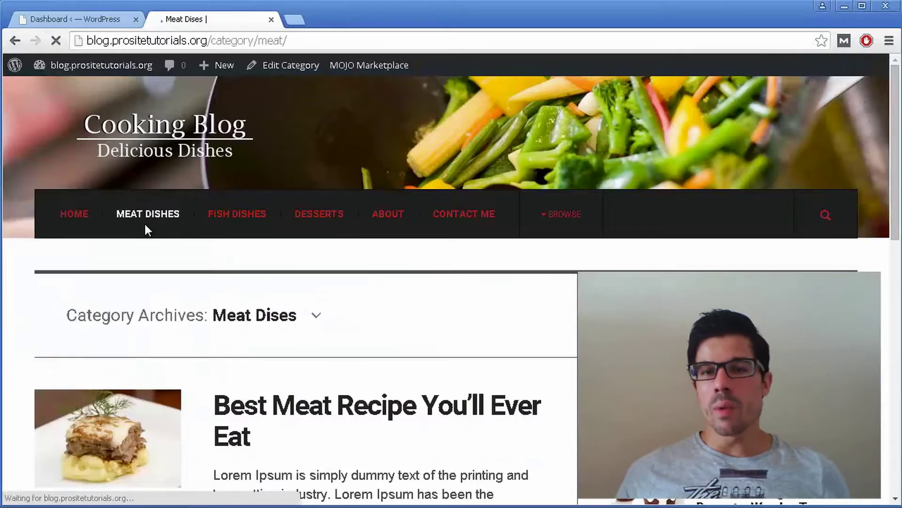
{"action": "scroll", "coordinate": [324, 275], "scroll_direction": "down", "scroll_amount": 1}
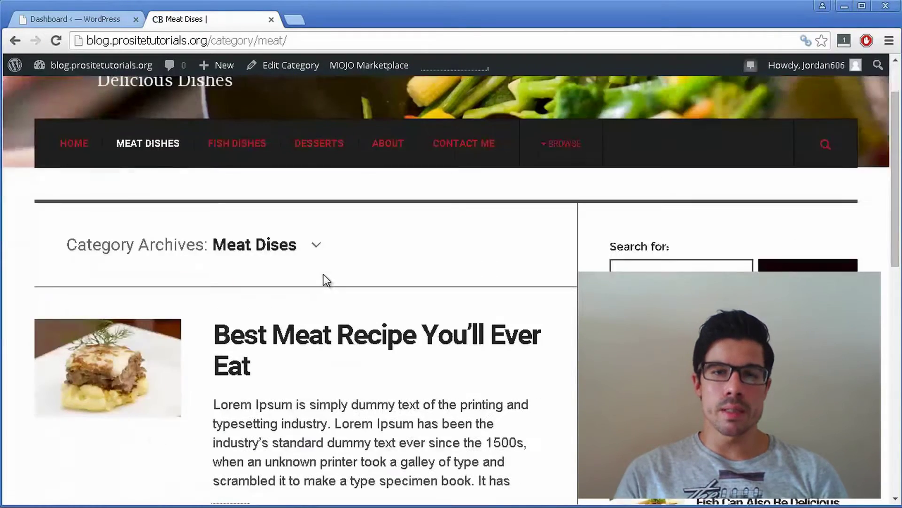
{"action": "scroll", "coordinate": [336, 242], "scroll_direction": "down", "scroll_amount": 1}
{"action": "scroll", "coordinate": [336, 236], "scroll_direction": "down", "scroll_amount": 2}
{"action": "scroll", "coordinate": [334, 275], "scroll_direction": "down", "scroll_amount": 1}
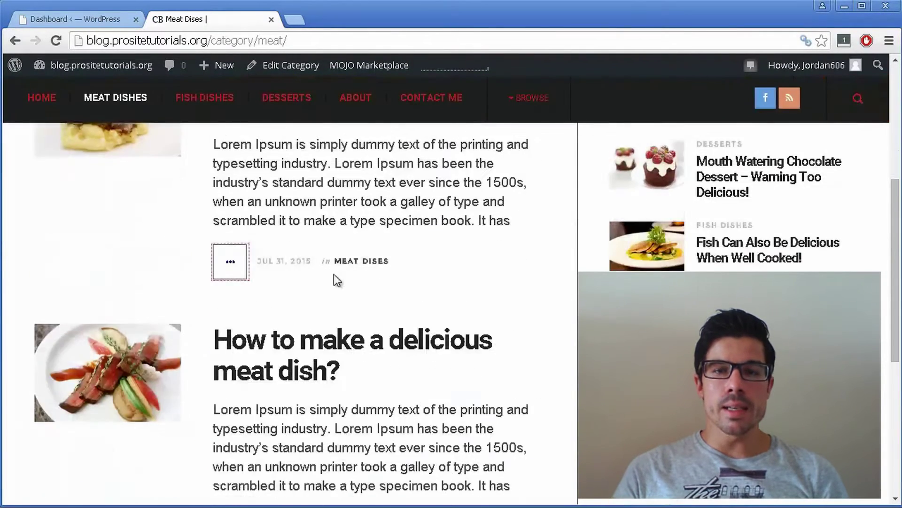
{"action": "scroll", "coordinate": [331, 261], "scroll_direction": "down", "scroll_amount": 2}
{"action": "scroll", "coordinate": [329, 252], "scroll_direction": "up", "scroll_amount": 2}
{"action": "scroll", "coordinate": [332, 256], "scroll_direction": "up", "scroll_amount": 3}
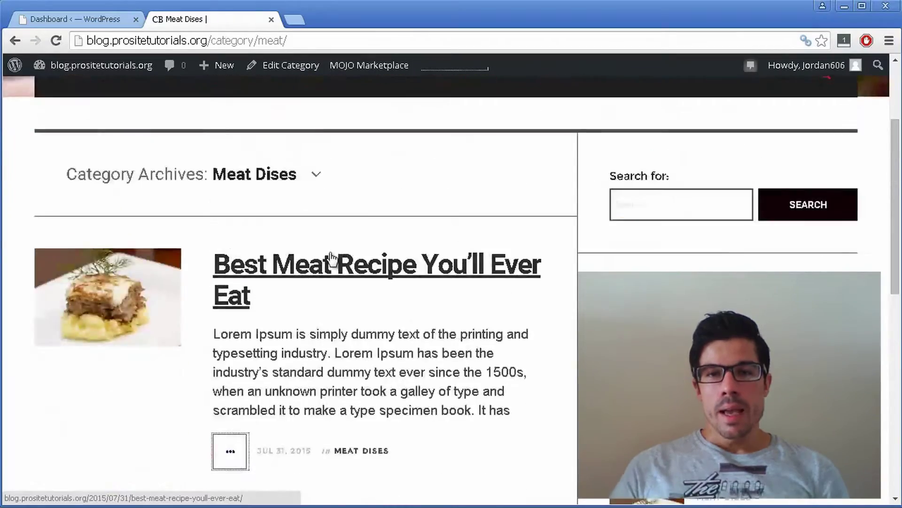
{"action": "scroll", "coordinate": [332, 262], "scroll_direction": "up", "scroll_amount": 2}
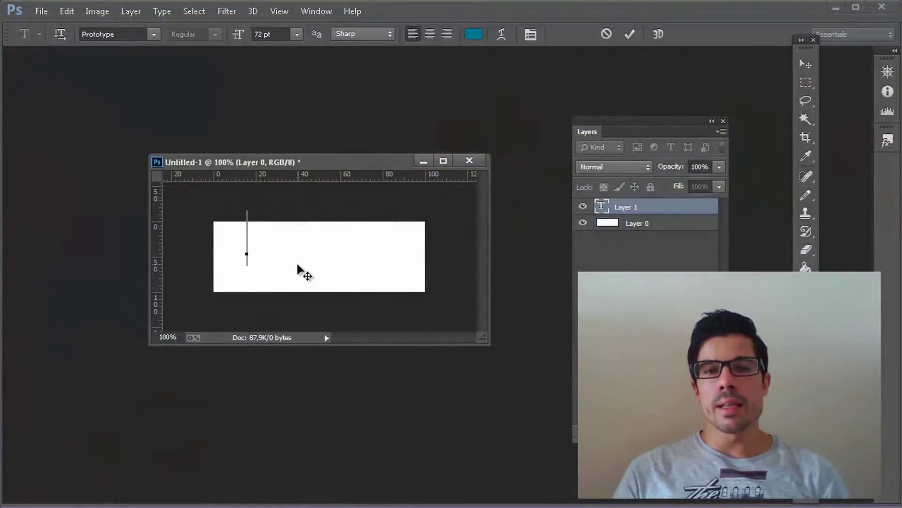
- Browse up the font family list toward Deborah Extras/Ornaments
{"action": "left_click", "coordinate": [155, 35]}
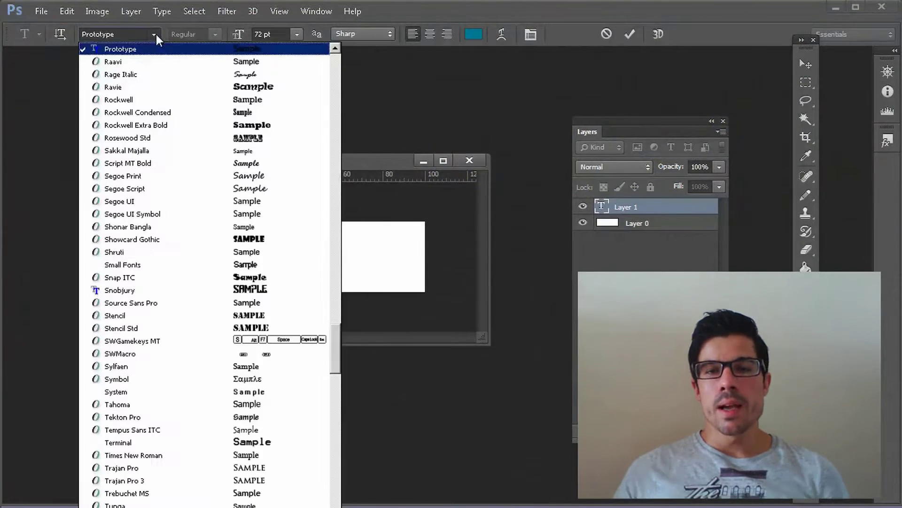
{"action": "scroll", "coordinate": [175, 148], "scroll_direction": "up", "scroll_amount": 3}
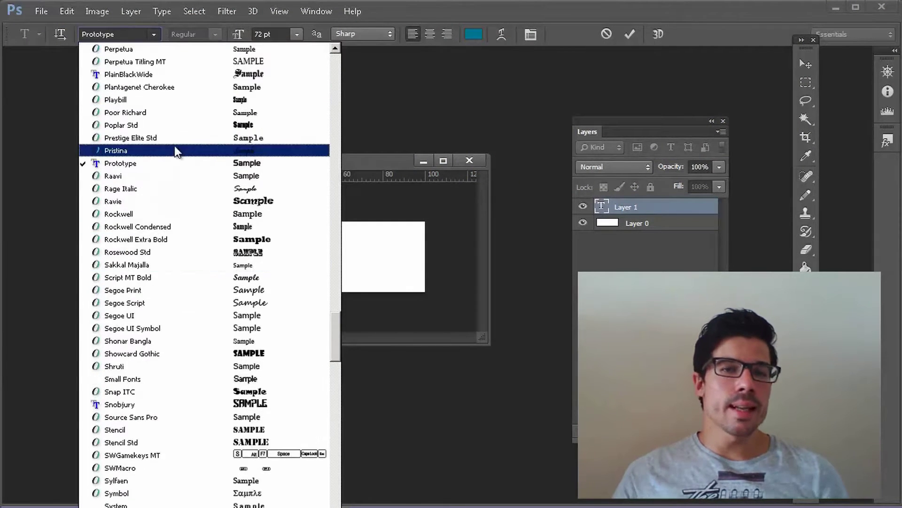
{"action": "scroll", "coordinate": [178, 154], "scroll_direction": "up", "scroll_amount": 5}
{"action": "scroll", "coordinate": [178, 153], "scroll_direction": "up", "scroll_amount": 5}
{"action": "scroll", "coordinate": [178, 153], "scroll_direction": "up", "scroll_amount": 1}
{"action": "scroll", "coordinate": [178, 153], "scroll_direction": "up", "scroll_amount": 5}
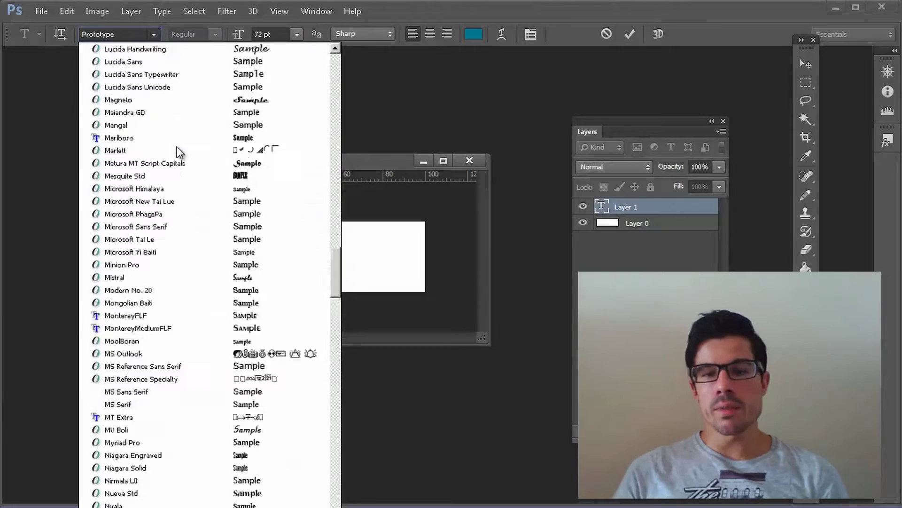
{"action": "scroll", "coordinate": [178, 153], "scroll_direction": "up", "scroll_amount": 6}
{"action": "scroll", "coordinate": [178, 153], "scroll_direction": "up", "scroll_amount": 5}
{"action": "scroll", "coordinate": [178, 153], "scroll_direction": "up", "scroll_amount": 7}
{"action": "scroll", "coordinate": [178, 153], "scroll_direction": "up", "scroll_amount": 1}
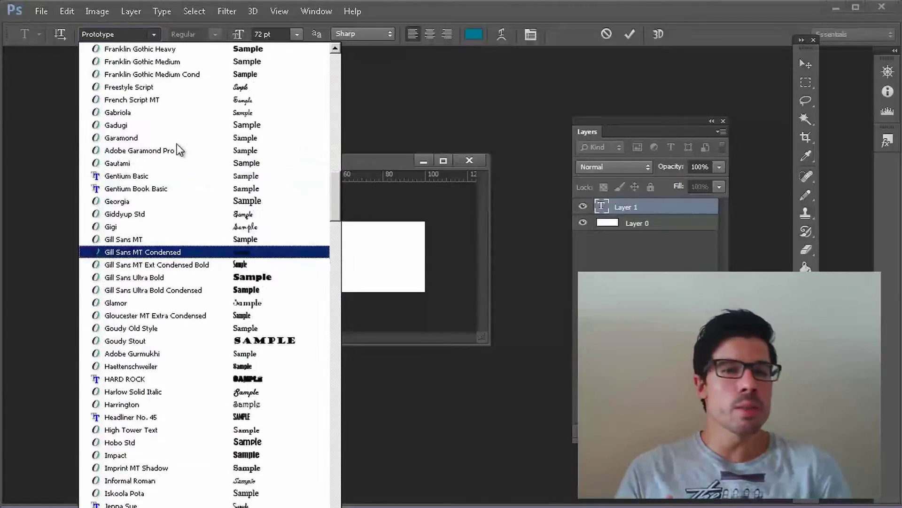
{"action": "scroll", "coordinate": [179, 153], "scroll_direction": "up", "scroll_amount": 5}
{"action": "scroll", "coordinate": [177, 149], "scroll_direction": "up", "scroll_amount": 2}
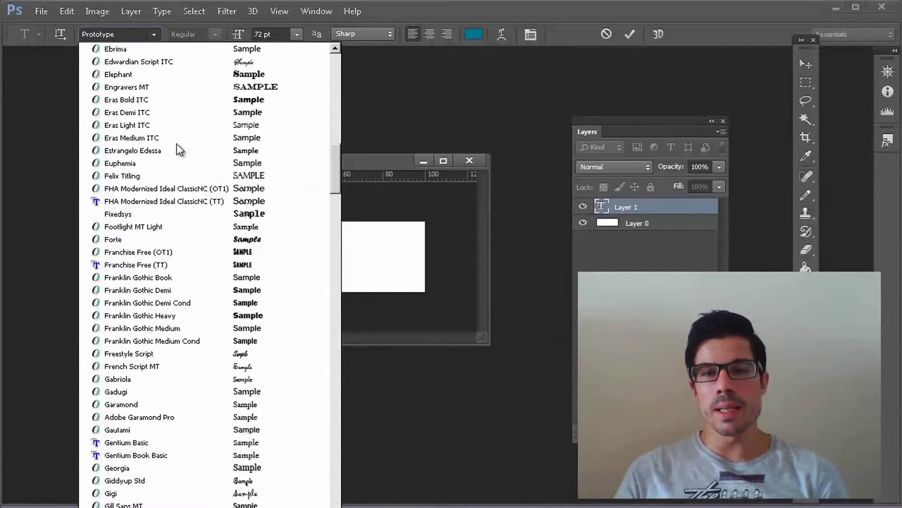
{"action": "scroll", "coordinate": [201, 127], "scroll_direction": "up", "scroll_amount": 1}
{"action": "scroll", "coordinate": [206, 125], "scroll_direction": "up", "scroll_amount": 1}
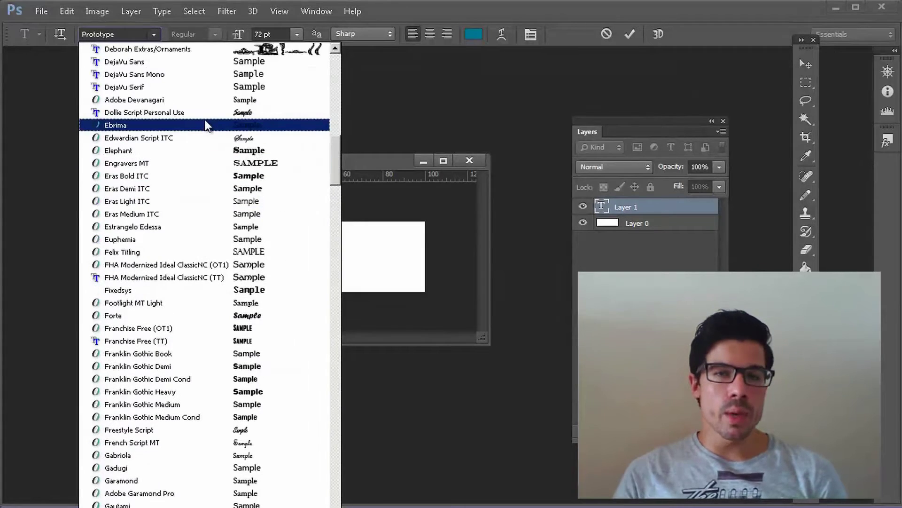
{"action": "key", "text": "Up"}
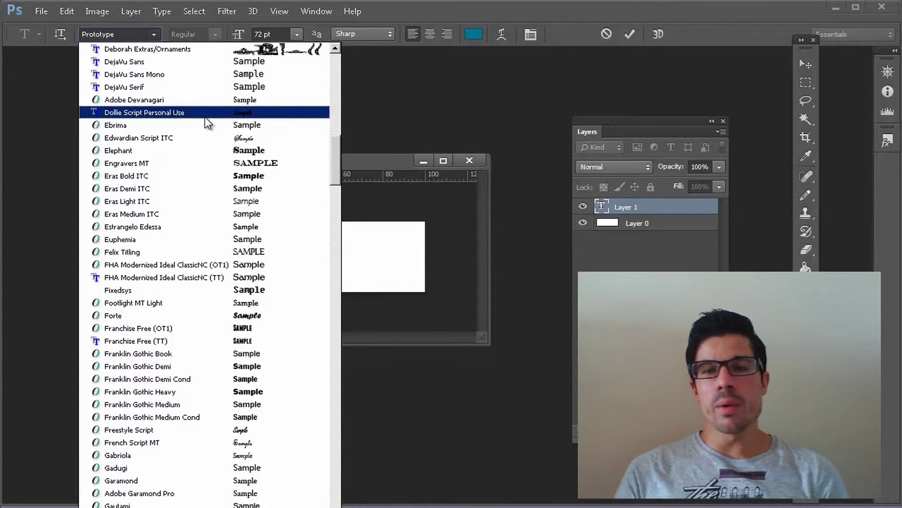
{"action": "scroll", "coordinate": [207, 123], "scroll_direction": "up", "scroll_amount": 1}
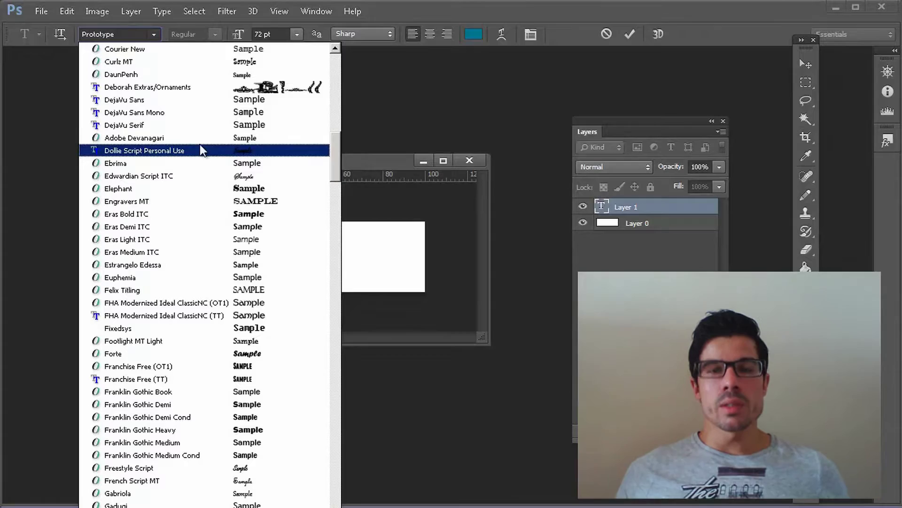
- Apply Deborah Extras/Ornaments to the text and resize it to 18 pt
{"action": "left_click", "coordinate": [237, 88]}
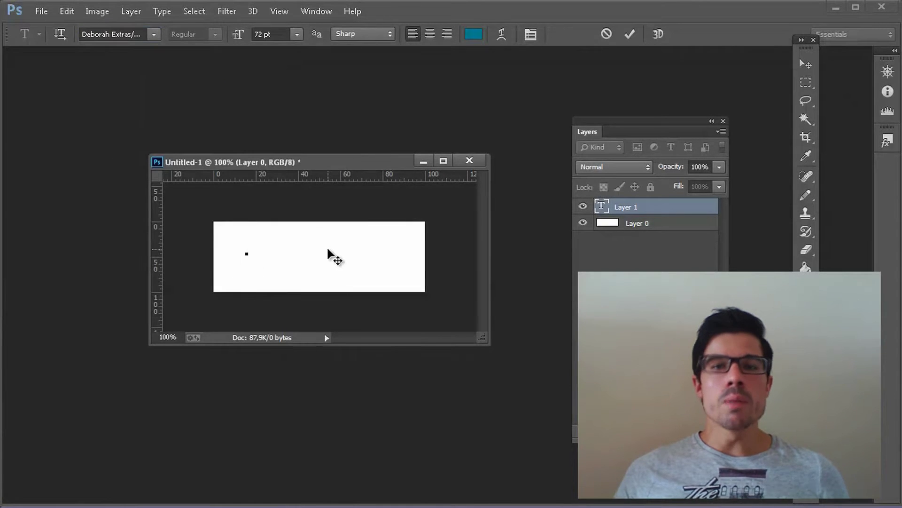
{"action": "type", "text": "ab"}
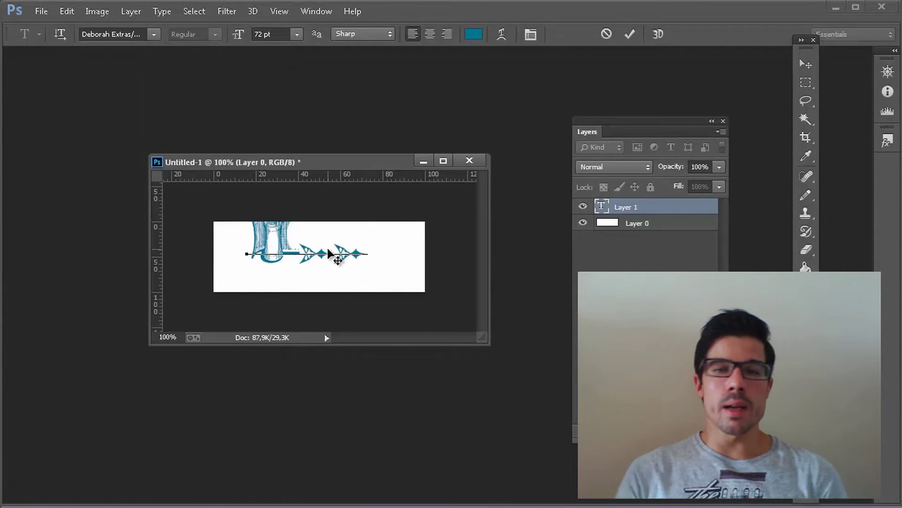
{"action": "type", "text": "c"}
{"action": "key", "text": "ctrl+a"}
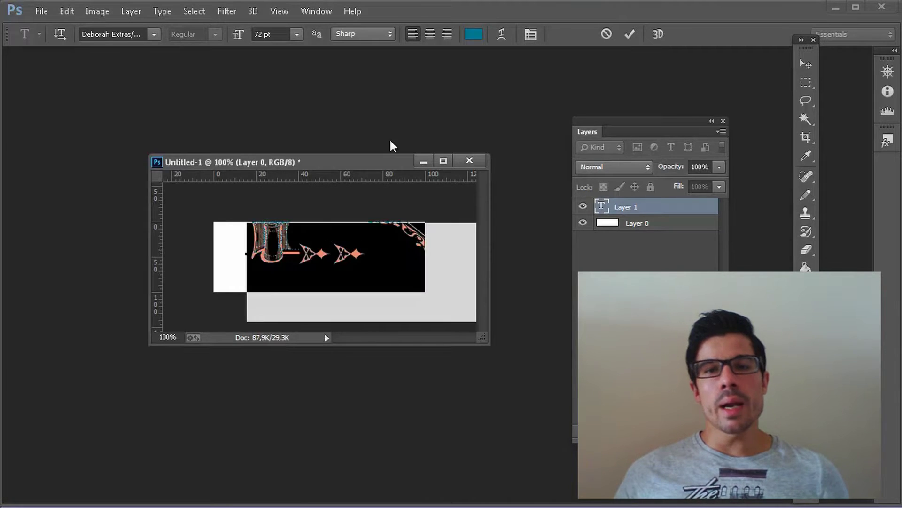
{"action": "left_click", "coordinate": [297, 34]}
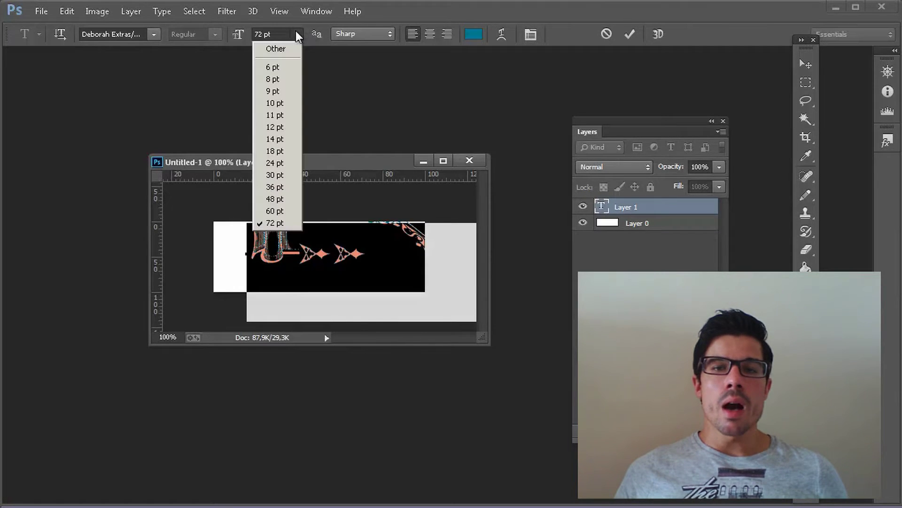
{"action": "left_click", "coordinate": [285, 154]}
{"action": "left_click", "coordinate": [334, 243]}
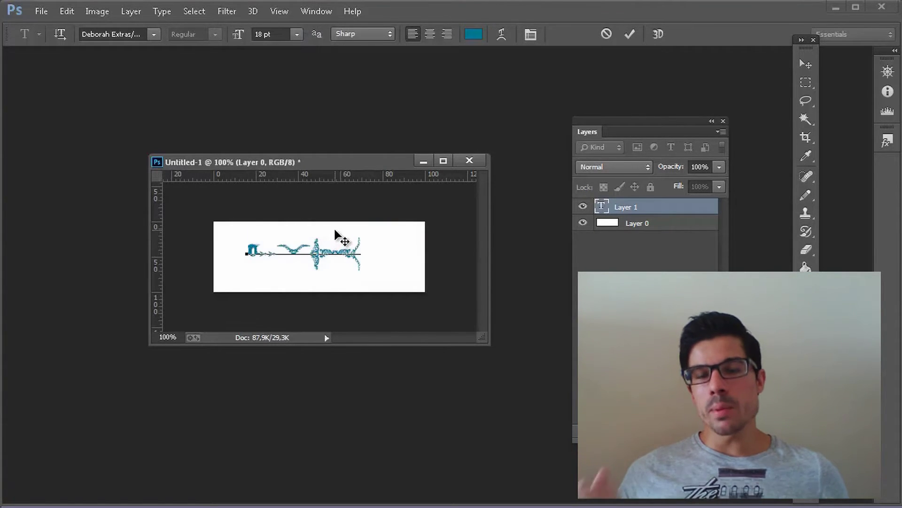
- Reselect the text and switch it to a script font reading 'Cooking'
{"action": "key", "text": "ctrl+t"}
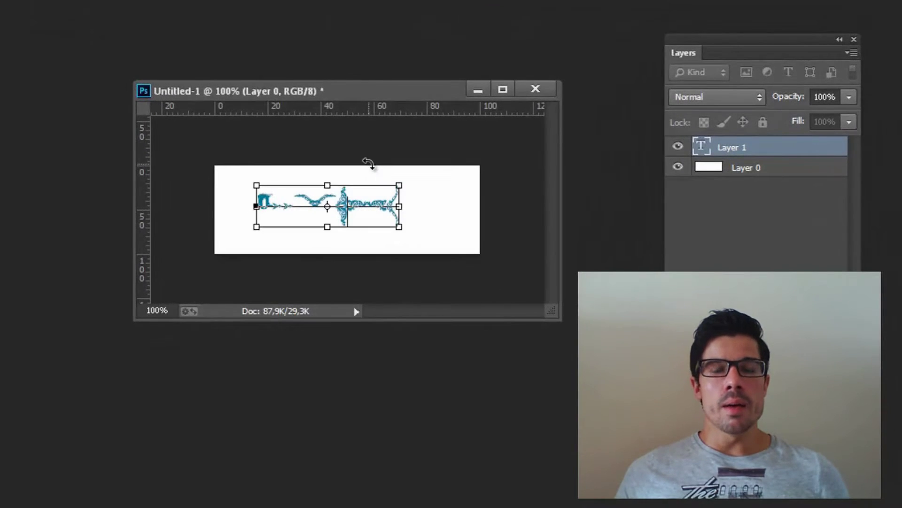
{"action": "key", "text": "ctrl+a"}
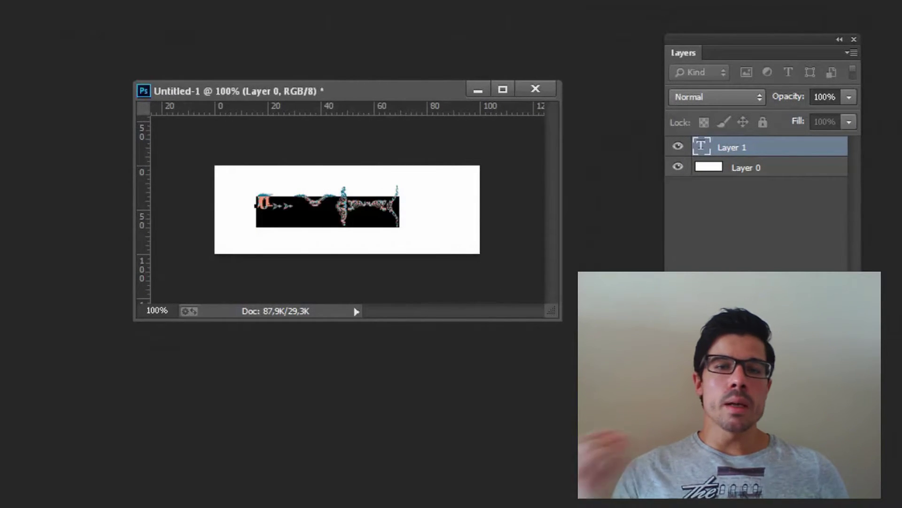
{"action": "left_click", "coordinate": [212, 4]}
{"action": "scroll", "coordinate": [205, 254], "scroll_direction": "up", "scroll_amount": 4}
{"action": "scroll", "coordinate": [204, 253], "scroll_direction": "up", "scroll_amount": 2}
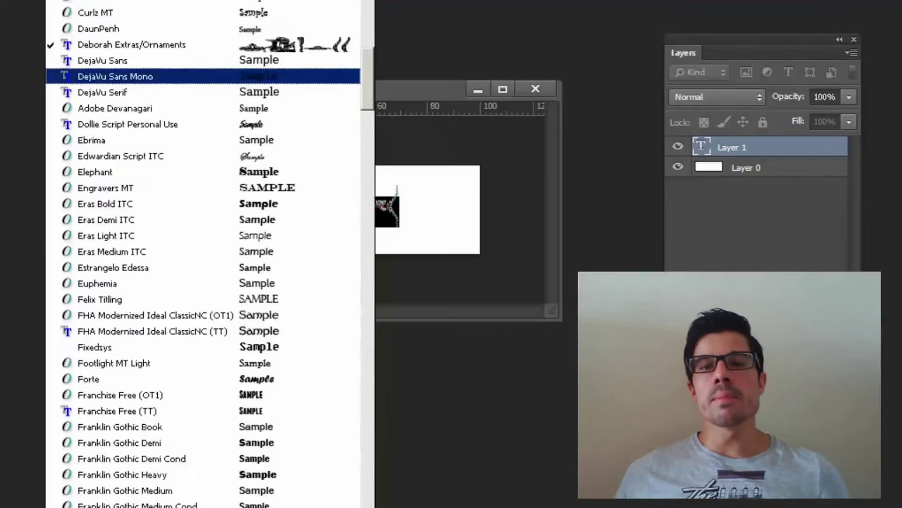
{"action": "scroll", "coordinate": [204, 254], "scroll_direction": "up", "scroll_amount": 3}
{"action": "scroll", "coordinate": [203, 50], "scroll_direction": "up", "scroll_amount": 6}
{"action": "scroll", "coordinate": [203, 50], "scroll_direction": "up", "scroll_amount": 3}
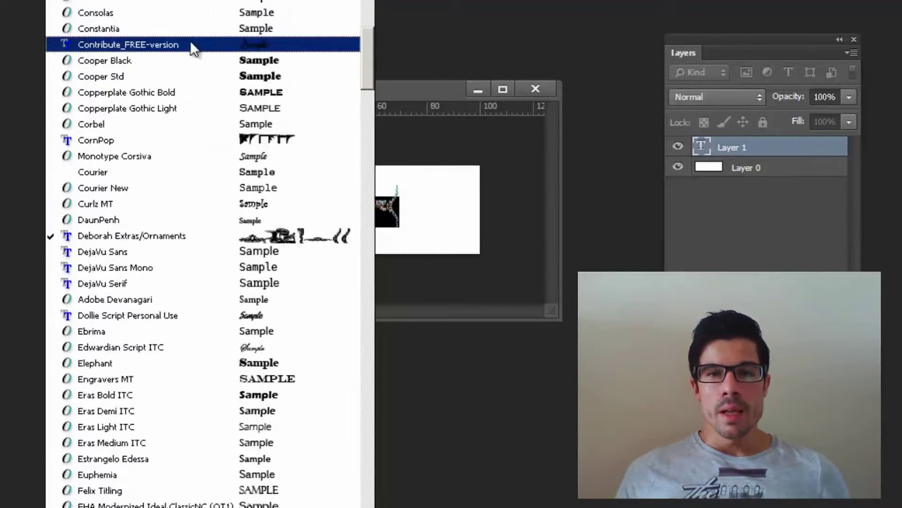
{"action": "left_click", "coordinate": [190, 40]}
{"action": "left_click", "coordinate": [328, 6]}
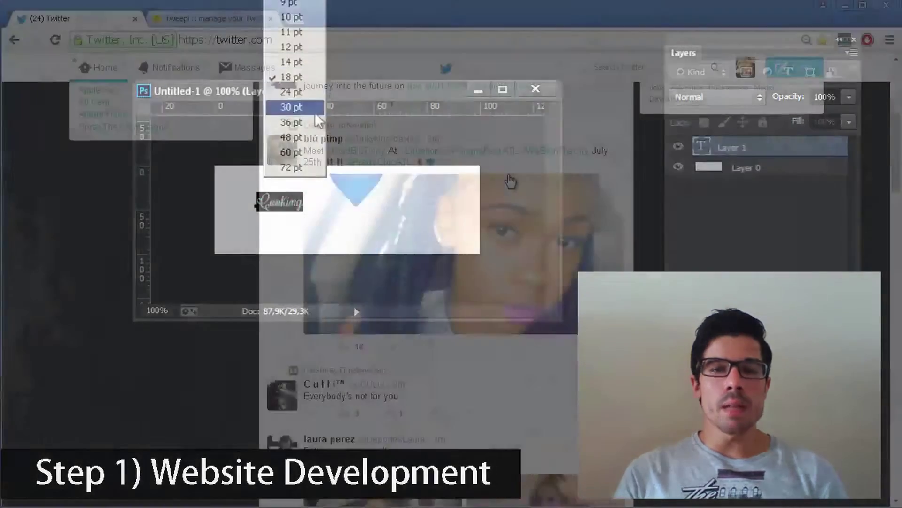
{"action": "scroll", "coordinate": [511, 181], "scroll_direction": "down", "scroll_amount": 4}
{"action": "scroll", "coordinate": [511, 181], "scroll_direction": "down", "scroll_amount": 1}
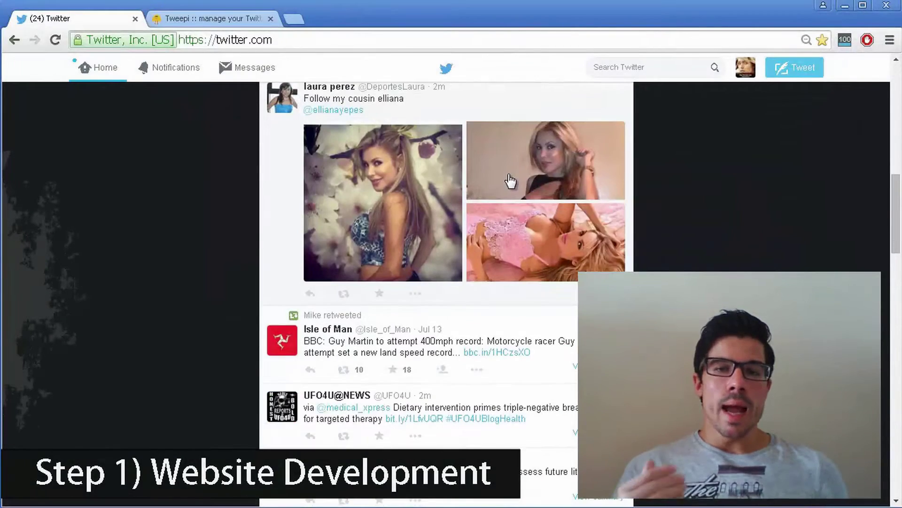
{"action": "scroll", "coordinate": [510, 181], "scroll_direction": "up", "scroll_amount": 3}
{"action": "scroll", "coordinate": [503, 195], "scroll_direction": "up", "scroll_amount": 5}
{"action": "scroll", "coordinate": [504, 196], "scroll_direction": "up", "scroll_amount": 2}
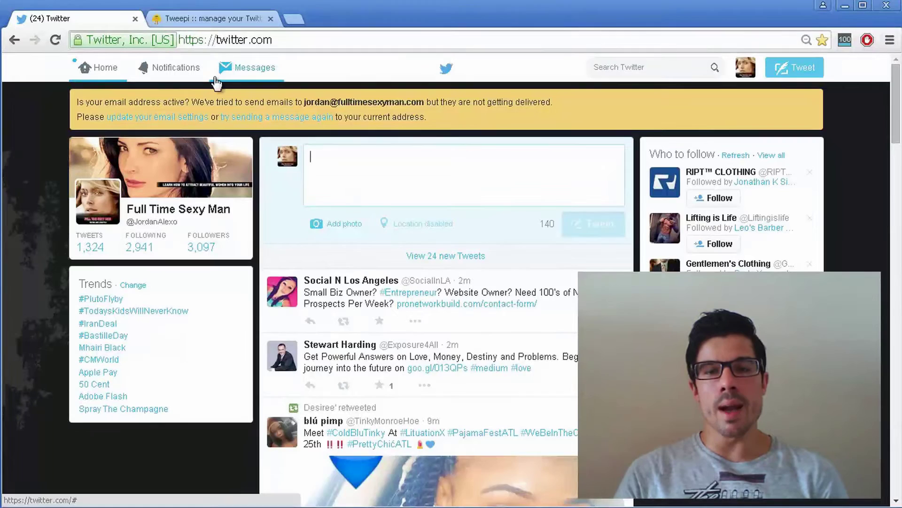
- Switch from the Twitter feed to the Tweepi homepage tab
{"action": "left_click", "coordinate": [215, 17]}
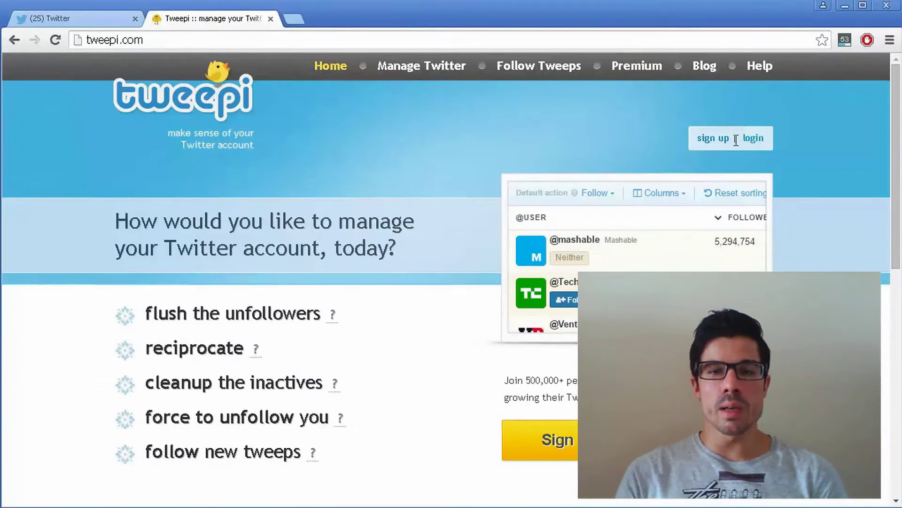
- Open the Tweepi login page and start signing in via Twitter
{"action": "left_click", "coordinate": [751, 138]}
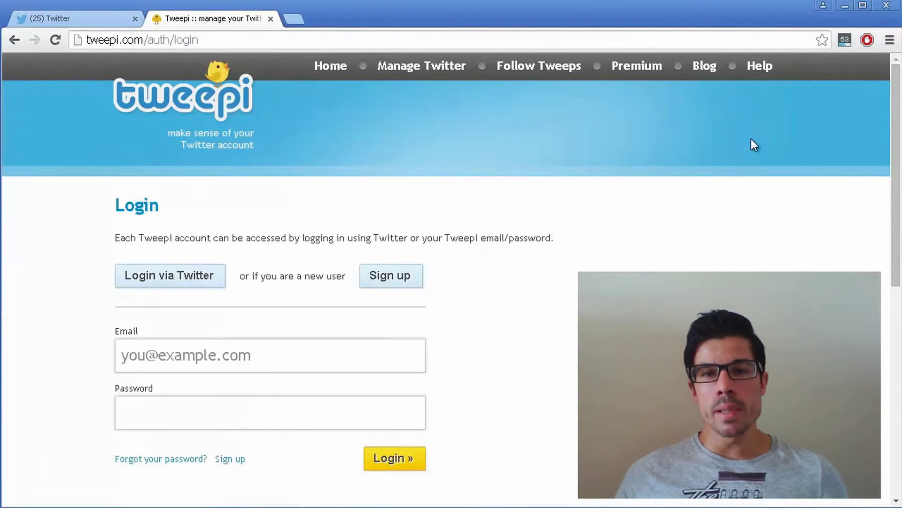
{"action": "left_click", "coordinate": [202, 281]}
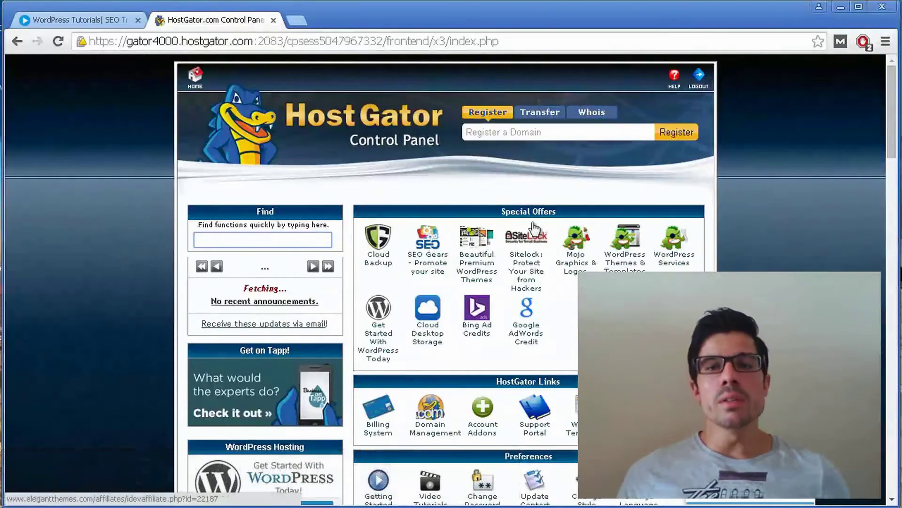
{"action": "scroll", "coordinate": [606, 146], "scroll_direction": "down", "scroll_amount": 1}
{"action": "scroll", "coordinate": [552, 166], "scroll_direction": "down", "scroll_amount": 1}
{"action": "scroll", "coordinate": [549, 194], "scroll_direction": "down", "scroll_amount": 1}
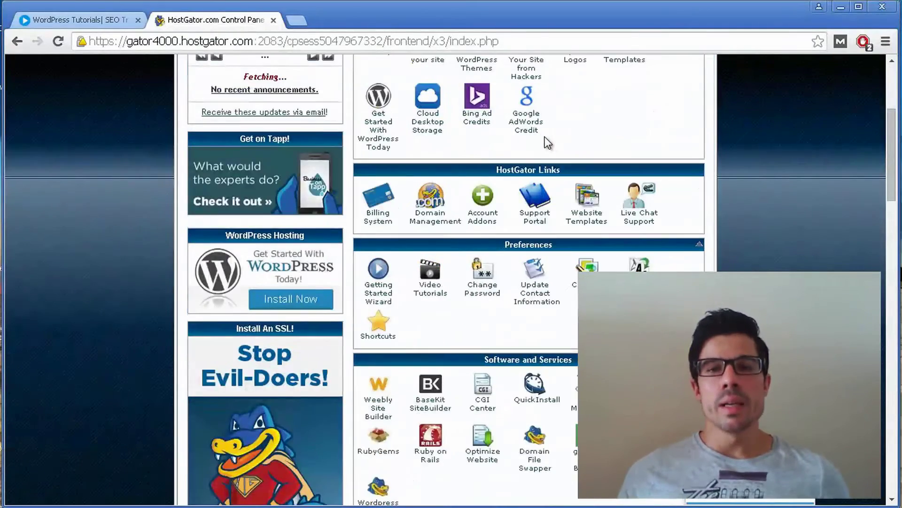
{"action": "scroll", "coordinate": [508, 140], "scroll_direction": "down", "scroll_amount": 1}
{"action": "scroll", "coordinate": [522, 163], "scroll_direction": "down", "scroll_amount": 1}
{"action": "scroll", "coordinate": [530, 161], "scroll_direction": "down", "scroll_amount": 1}
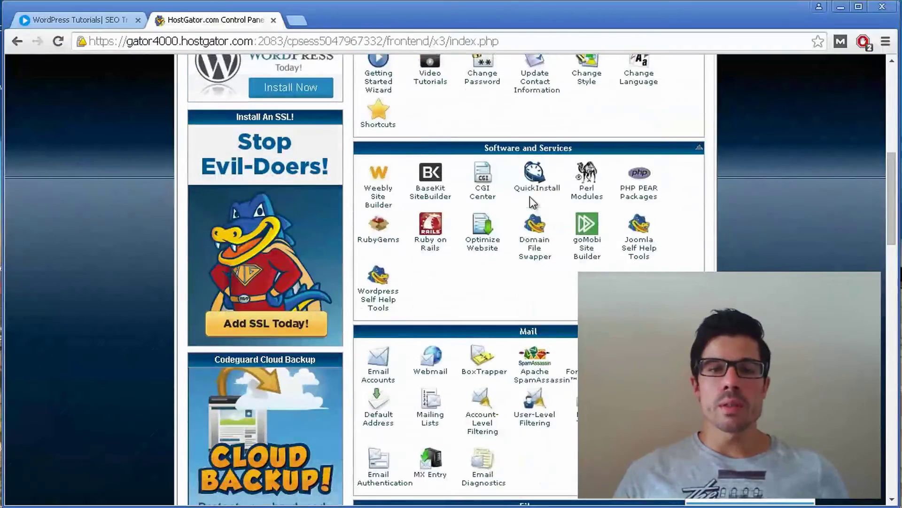
{"action": "scroll", "coordinate": [532, 164], "scroll_direction": "down", "scroll_amount": 2}
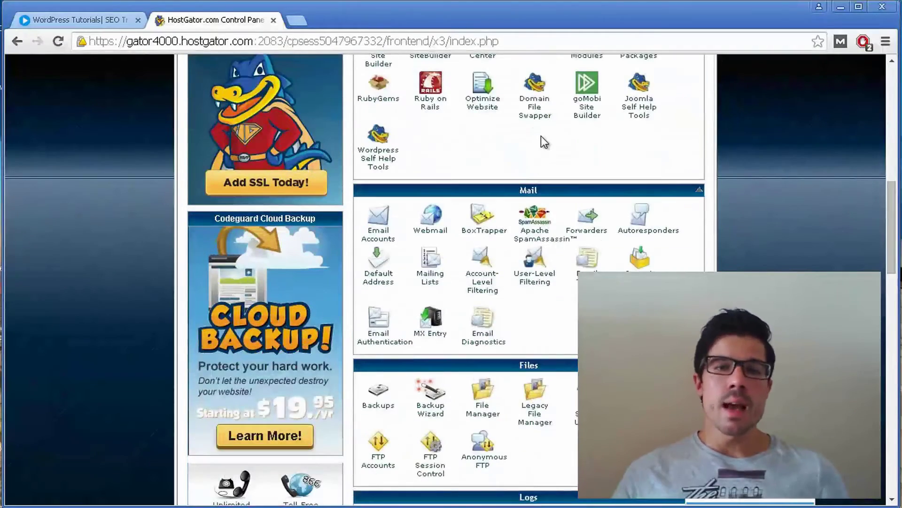
{"action": "scroll", "coordinate": [542, 135], "scroll_direction": "up", "scroll_amount": 2}
{"action": "scroll", "coordinate": [555, 111], "scroll_direction": "up", "scroll_amount": 1}
{"action": "scroll", "coordinate": [557, 110], "scroll_direction": "down", "scroll_amount": 2}
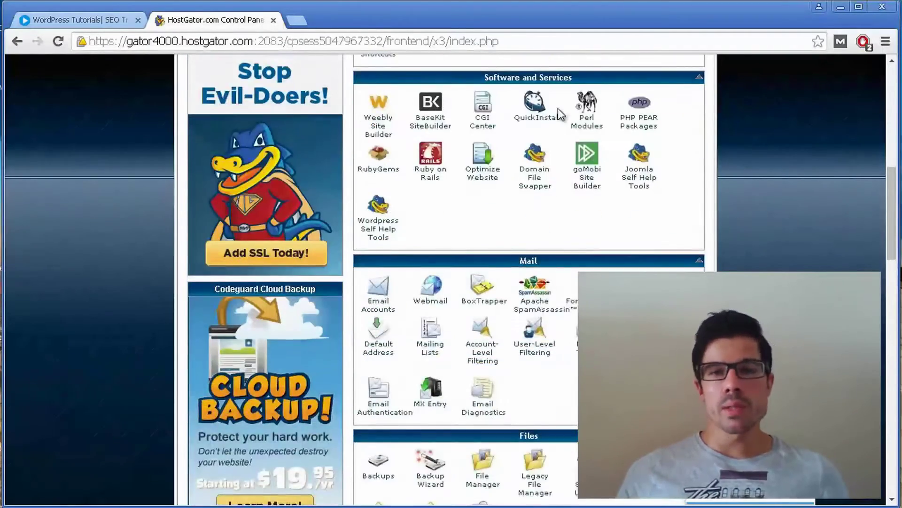
{"action": "scroll", "coordinate": [557, 109], "scroll_direction": "down", "scroll_amount": 1}
{"action": "scroll", "coordinate": [558, 110], "scroll_direction": "down", "scroll_amount": 2}
{"action": "scroll", "coordinate": [559, 115], "scroll_direction": "down", "scroll_amount": 2}
{"action": "scroll", "coordinate": [557, 116], "scroll_direction": "down", "scroll_amount": 2}
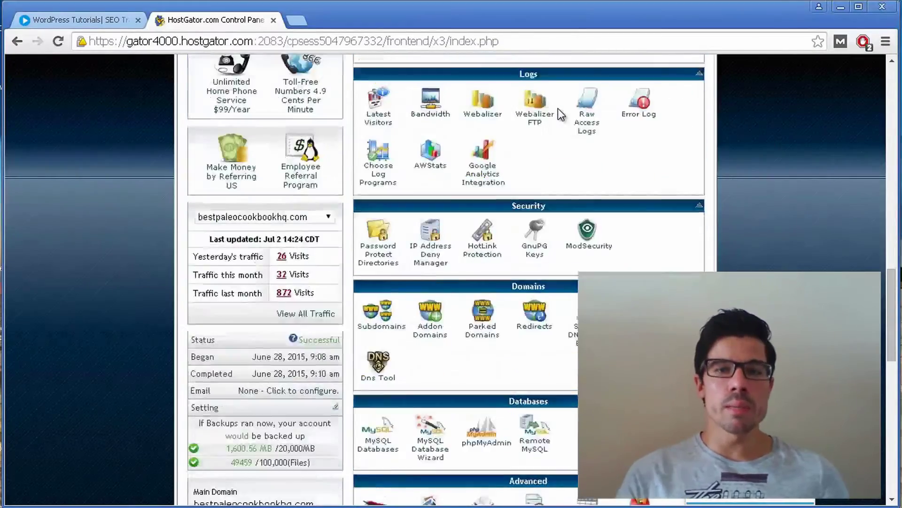
{"action": "scroll", "coordinate": [553, 118], "scroll_direction": "down", "scroll_amount": 1}
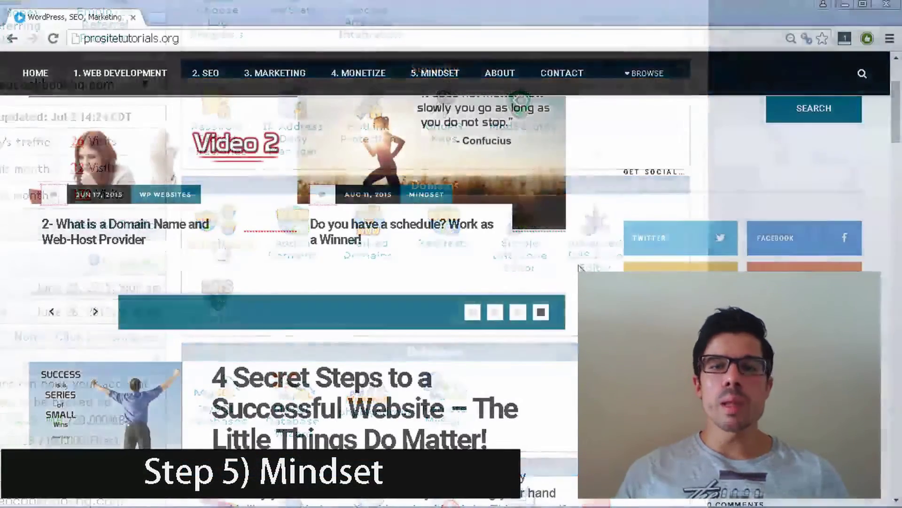
{"action": "scroll", "coordinate": [296, 282], "scroll_direction": "up", "scroll_amount": 3}
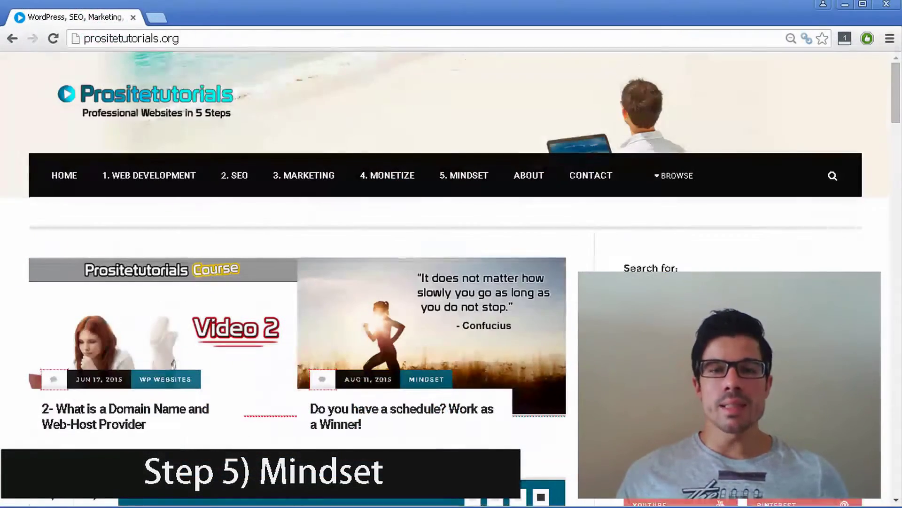
{"action": "scroll", "coordinate": [551, 215], "scroll_direction": "down", "scroll_amount": 1}
{"action": "scroll", "coordinate": [552, 215], "scroll_direction": "down", "scroll_amount": 2}
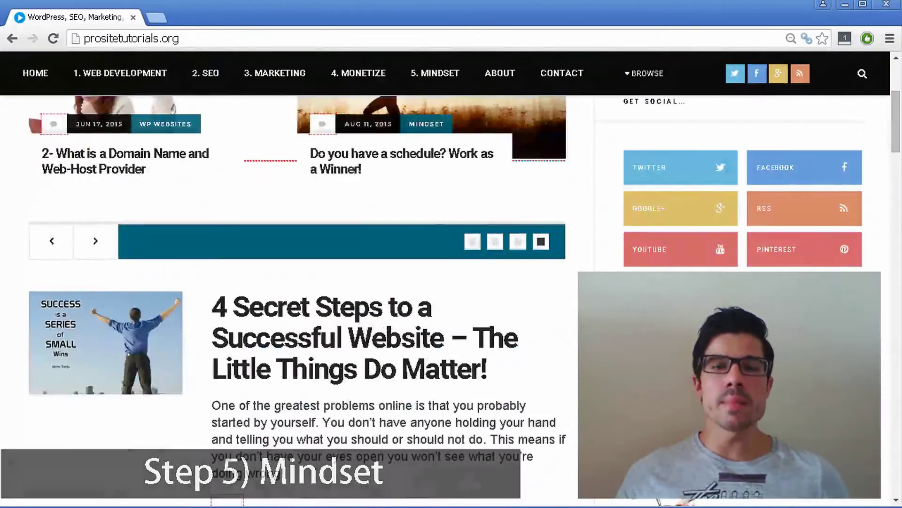
{"action": "scroll", "coordinate": [552, 214], "scroll_direction": "up", "scroll_amount": 2}
- Page the featured slider to its first slide and open 'Do you have a schedule? Work as a Winner!'
{"action": "left_click", "coordinate": [517, 427]}
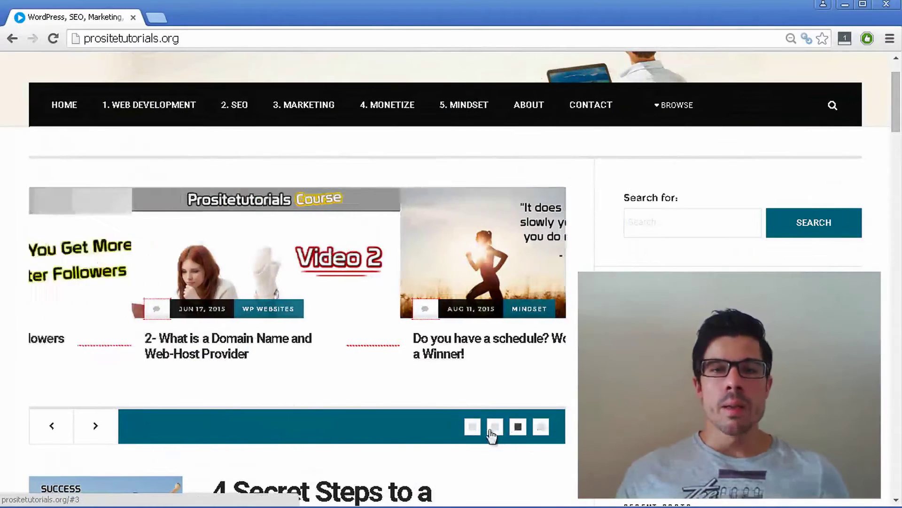
{"action": "left_click", "coordinate": [473, 427]}
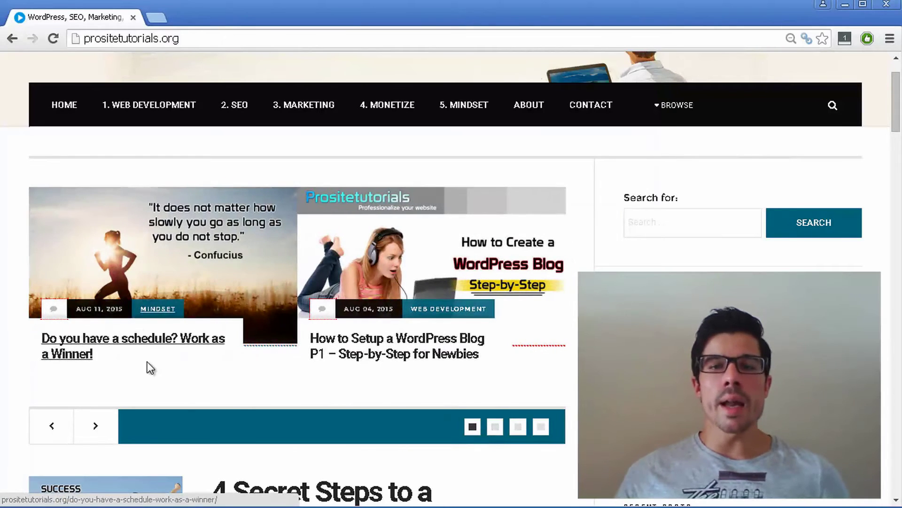
{"action": "left_click", "coordinate": [159, 264]}
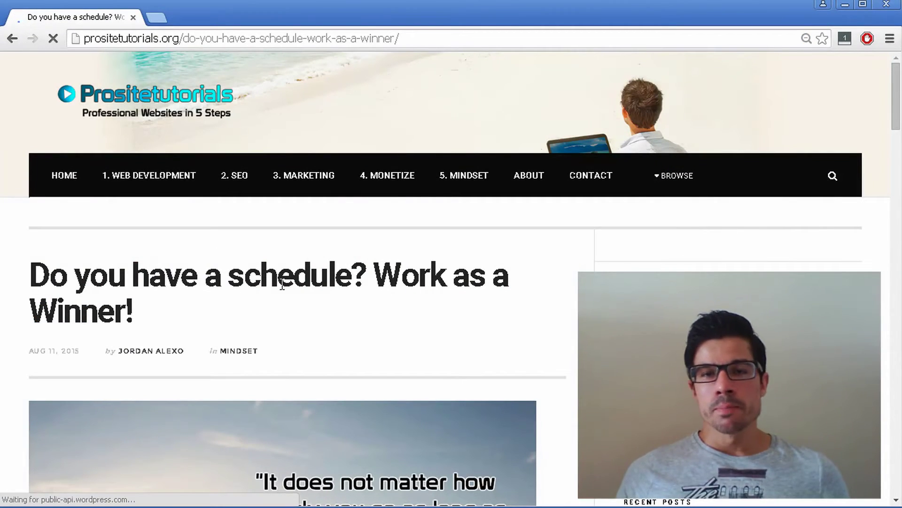
{"action": "scroll", "coordinate": [282, 285], "scroll_direction": "down", "scroll_amount": 3}
{"action": "scroll", "coordinate": [284, 298], "scroll_direction": "down", "scroll_amount": 1}
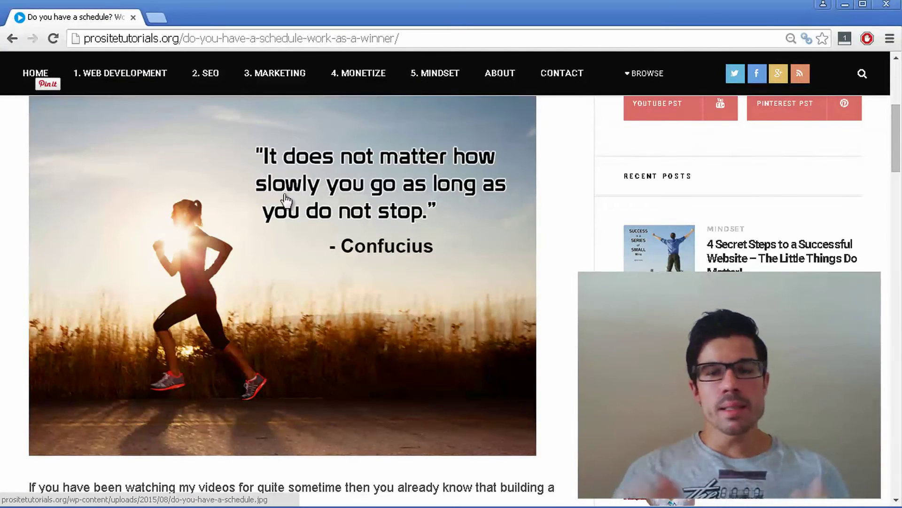
{"action": "scroll", "coordinate": [486, 250], "scroll_direction": "down", "scroll_amount": 1}
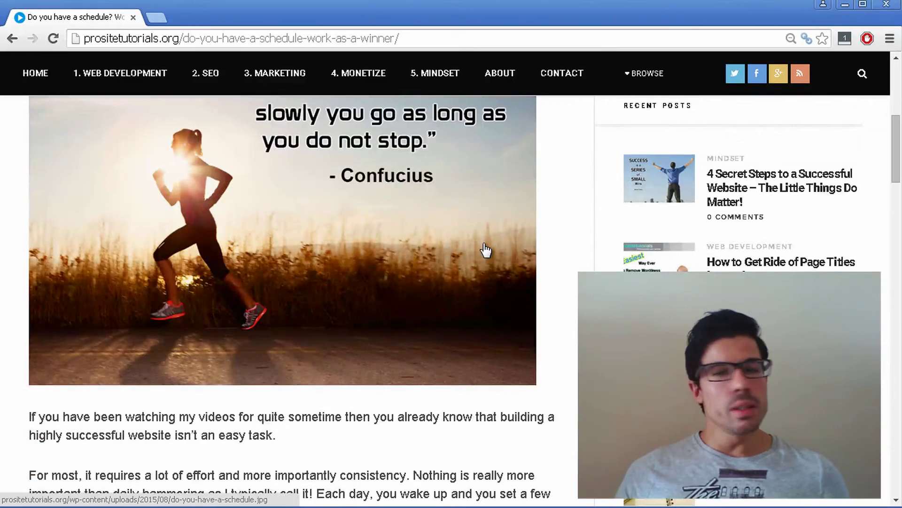
{"action": "scroll", "coordinate": [486, 249], "scroll_direction": "down", "scroll_amount": 1}
{"action": "scroll", "coordinate": [486, 250], "scroll_direction": "down", "scroll_amount": 1}
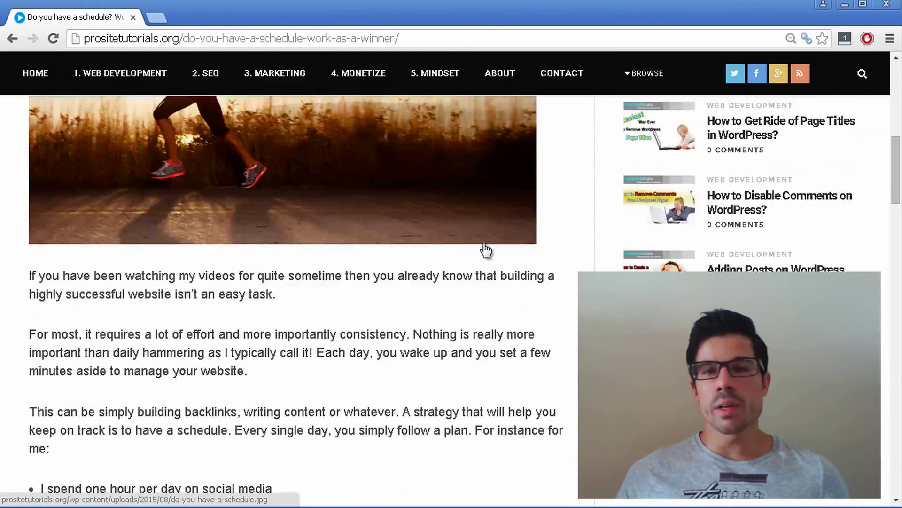
{"action": "scroll", "coordinate": [485, 248], "scroll_direction": "down", "scroll_amount": 1}
{"action": "scroll", "coordinate": [484, 248], "scroll_direction": "down", "scroll_amount": 1}
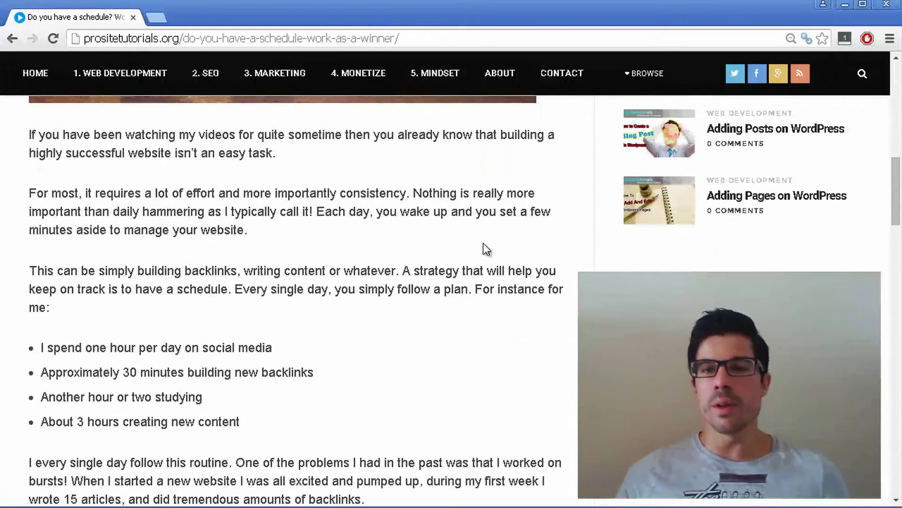
{"action": "scroll", "coordinate": [485, 248], "scroll_direction": "down", "scroll_amount": 1}
{"action": "scroll", "coordinate": [486, 250], "scroll_direction": "down", "scroll_amount": 2}
{"action": "scroll", "coordinate": [486, 248], "scroll_direction": "down", "scroll_amount": 1}
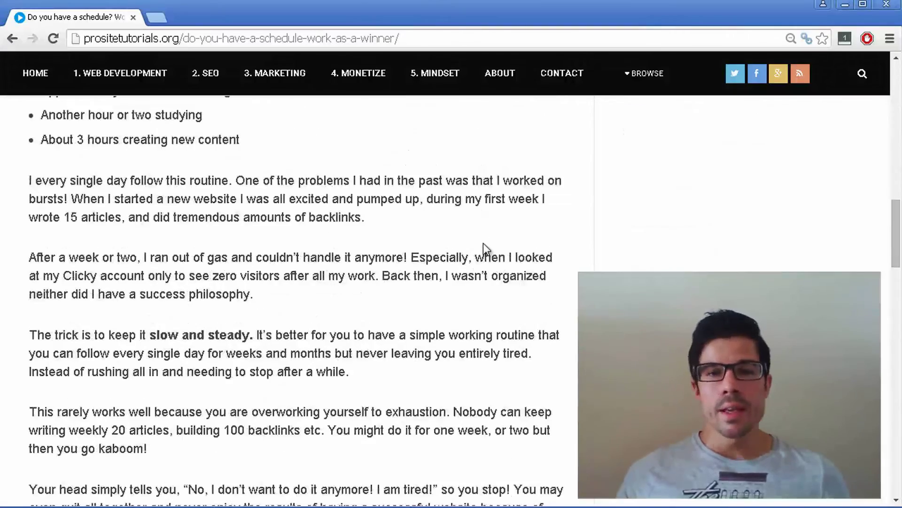
{"action": "scroll", "coordinate": [486, 248], "scroll_direction": "down", "scroll_amount": 2}
{"action": "scroll", "coordinate": [486, 249], "scroll_direction": "down", "scroll_amount": 1}
{"action": "scroll", "coordinate": [486, 249], "scroll_direction": "down", "scroll_amount": 3}
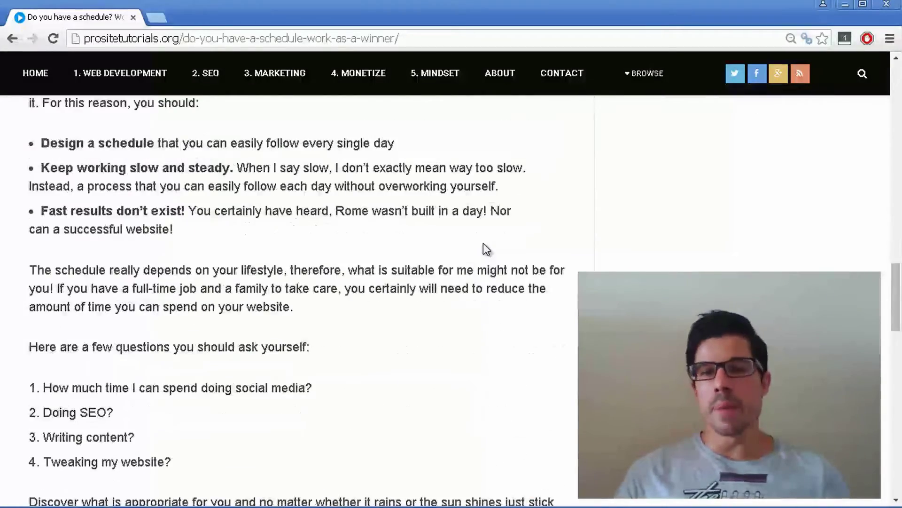
{"action": "scroll", "coordinate": [486, 249], "scroll_direction": "down", "scroll_amount": 3}
{"action": "scroll", "coordinate": [486, 249], "scroll_direction": "down", "scroll_amount": 2}
{"action": "scroll", "coordinate": [485, 243], "scroll_direction": "down", "scroll_amount": 3}
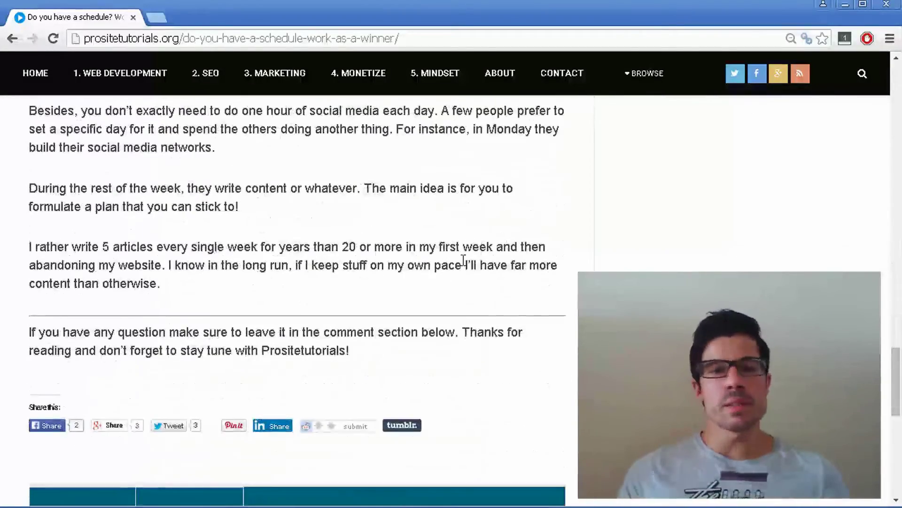
{"action": "left_click", "coordinate": [225, 427]}
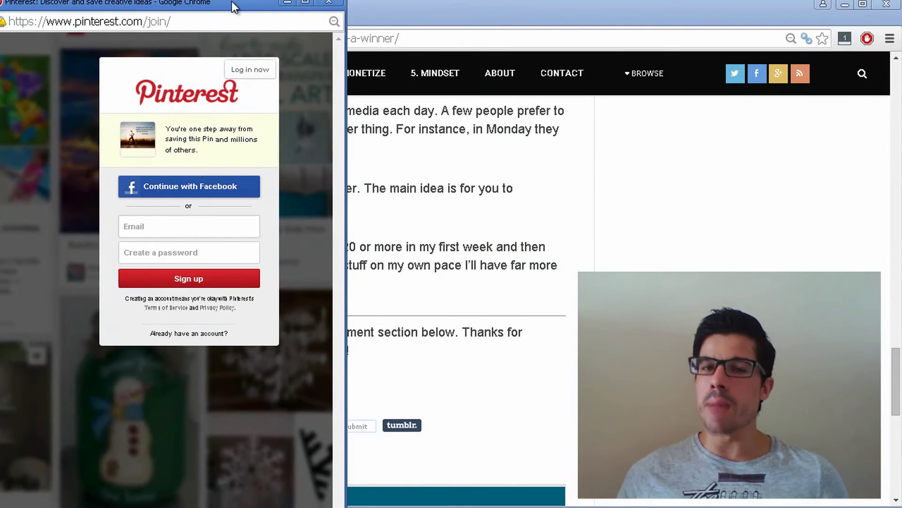
{"action": "left_click_drag", "start_coordinate": [232, 2], "coordinate": [283, 20]}
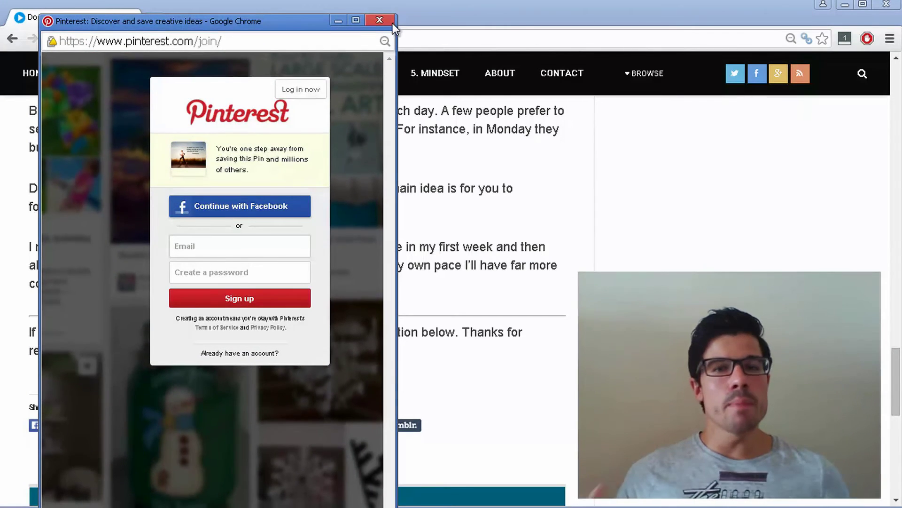
- Dismiss the Pinterest sign-up window covering the schedule article
{"action": "left_click", "coordinate": [385, 22]}
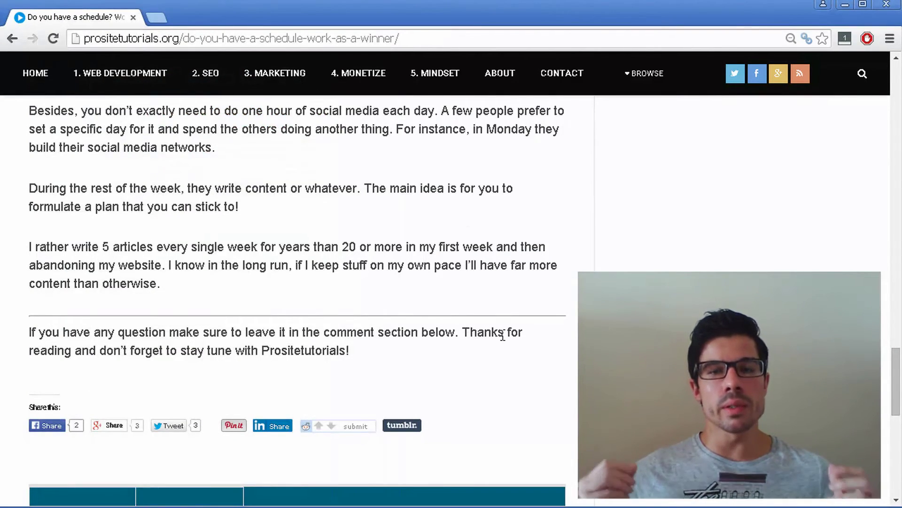
{"action": "scroll", "coordinate": [501, 335], "scroll_direction": "down", "scroll_amount": 2}
{"action": "scroll", "coordinate": [502, 335], "scroll_direction": "down", "scroll_amount": 1}
{"action": "scroll", "coordinate": [502, 335], "scroll_direction": "down", "scroll_amount": 3}
{"action": "scroll", "coordinate": [502, 335], "scroll_direction": "up", "scroll_amount": 3}
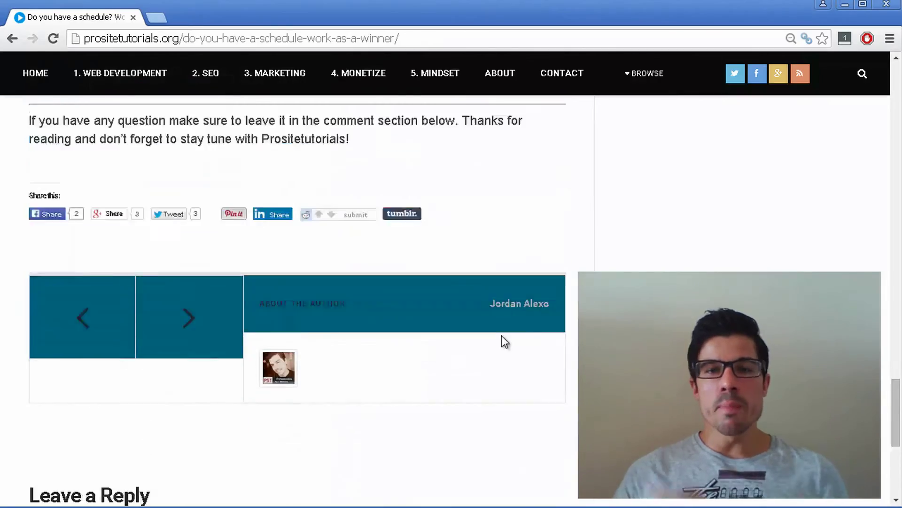
{"action": "scroll", "coordinate": [502, 335], "scroll_direction": "up", "scroll_amount": 1}
{"action": "scroll", "coordinate": [502, 335], "scroll_direction": "up", "scroll_amount": 4}
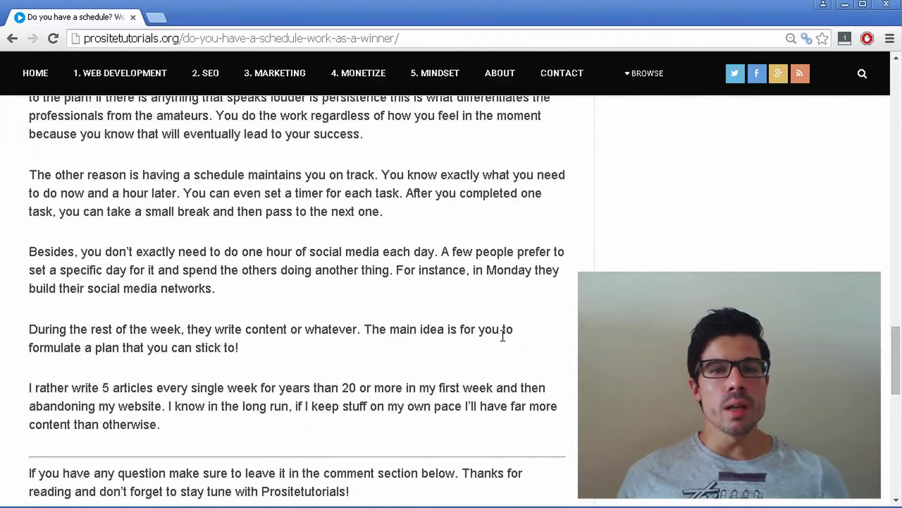
{"action": "scroll", "coordinate": [503, 335], "scroll_direction": "up", "scroll_amount": 2}
{"action": "scroll", "coordinate": [503, 336], "scroll_direction": "up", "scroll_amount": 2}
{"action": "scroll", "coordinate": [501, 335], "scroll_direction": "up", "scroll_amount": 5}
{"action": "scroll", "coordinate": [502, 335], "scroll_direction": "up", "scroll_amount": 2}
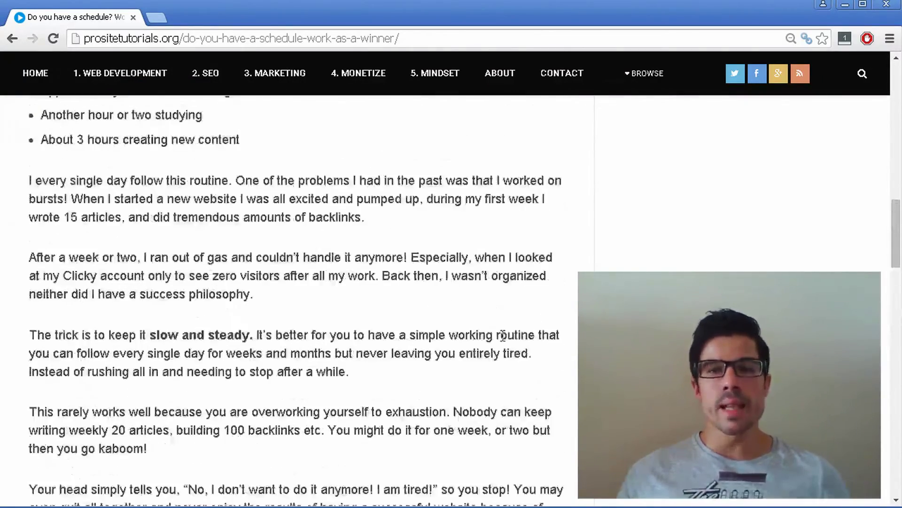
{"action": "scroll", "coordinate": [501, 335], "scroll_direction": "up", "scroll_amount": 4}
{"action": "scroll", "coordinate": [501, 335], "scroll_direction": "up", "scroll_amount": 3}
{"action": "scroll", "coordinate": [501, 335], "scroll_direction": "up", "scroll_amount": 2}
{"action": "scroll", "coordinate": [501, 335], "scroll_direction": "up", "scroll_amount": 2}
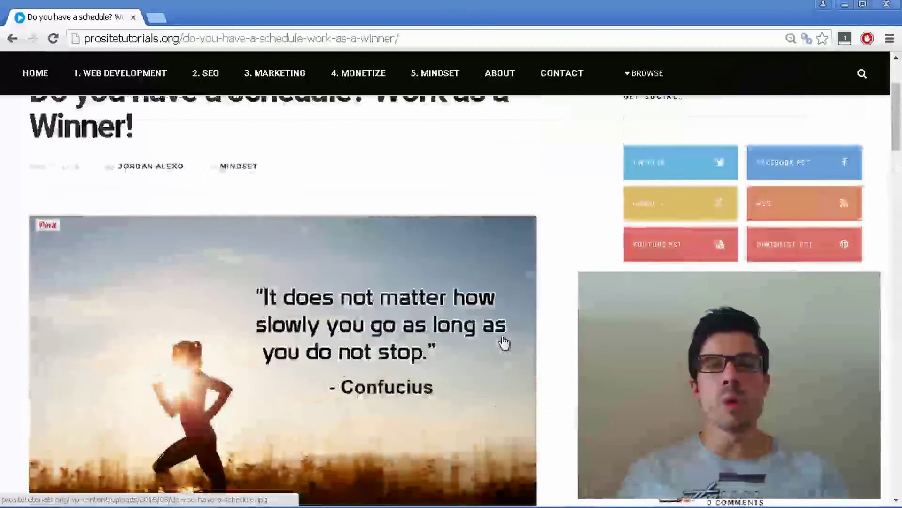
{"action": "scroll", "coordinate": [503, 342], "scroll_direction": "up", "scroll_amount": 2}
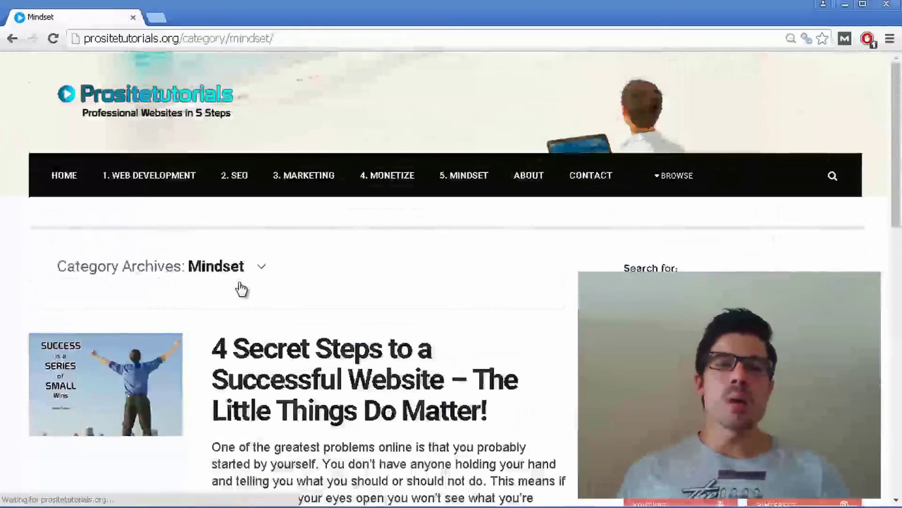
{"action": "scroll", "coordinate": [267, 305], "scroll_direction": "down", "scroll_amount": 1}
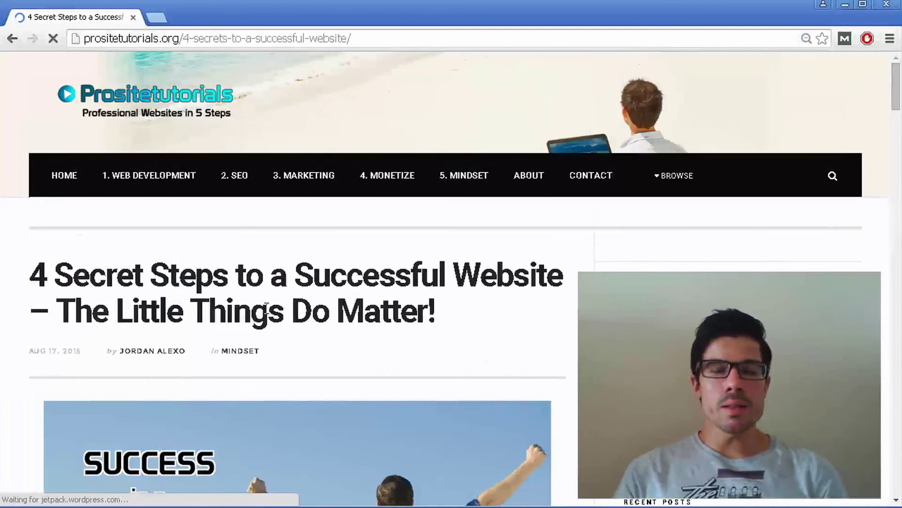
{"action": "scroll", "coordinate": [267, 314], "scroll_direction": "down", "scroll_amount": 3}
{"action": "scroll", "coordinate": [267, 314], "scroll_direction": "down", "scroll_amount": 1}
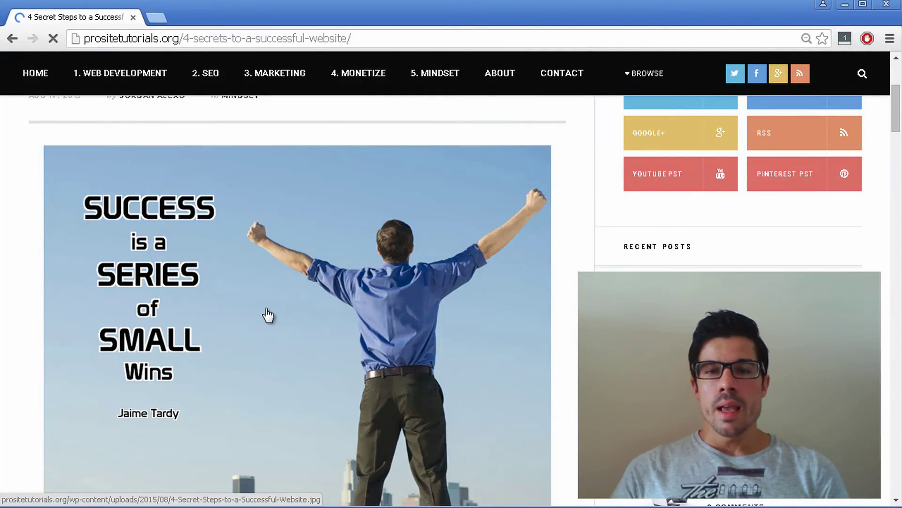
{"action": "scroll", "coordinate": [268, 314], "scroll_direction": "down", "scroll_amount": 1}
{"action": "scroll", "coordinate": [269, 314], "scroll_direction": "down", "scroll_amount": 1}
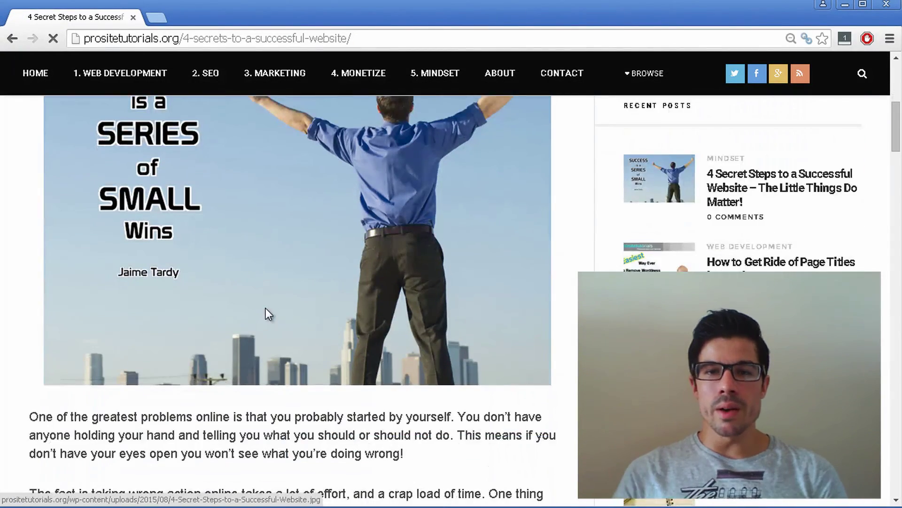